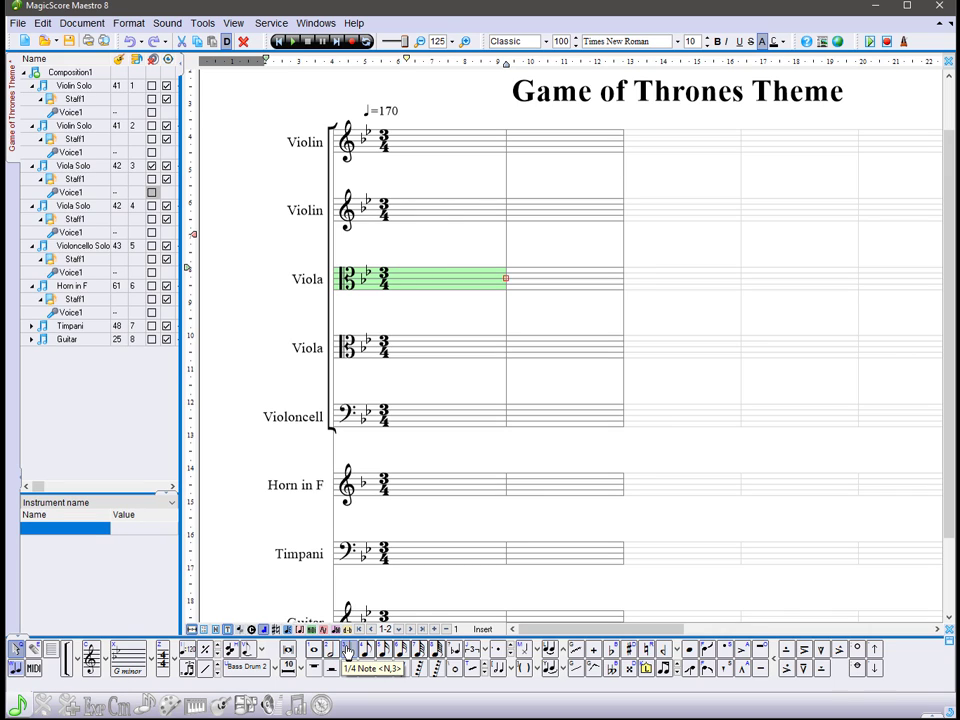
Turn on note entry and try whole, half, quarter and eighth note lengths
click(347, 651)
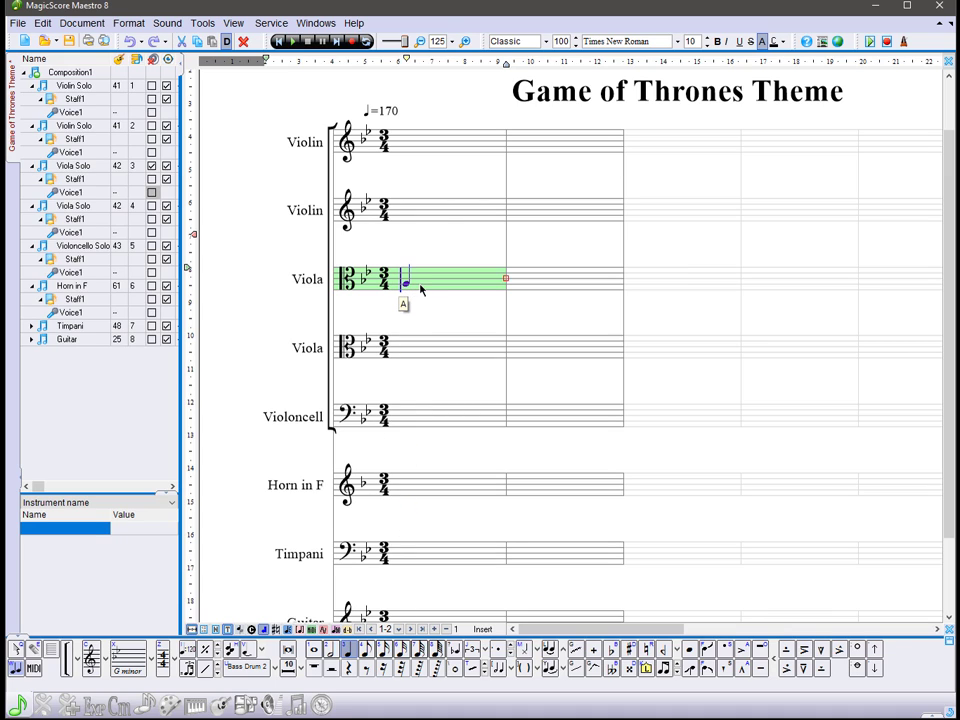
key(1)
key(2)
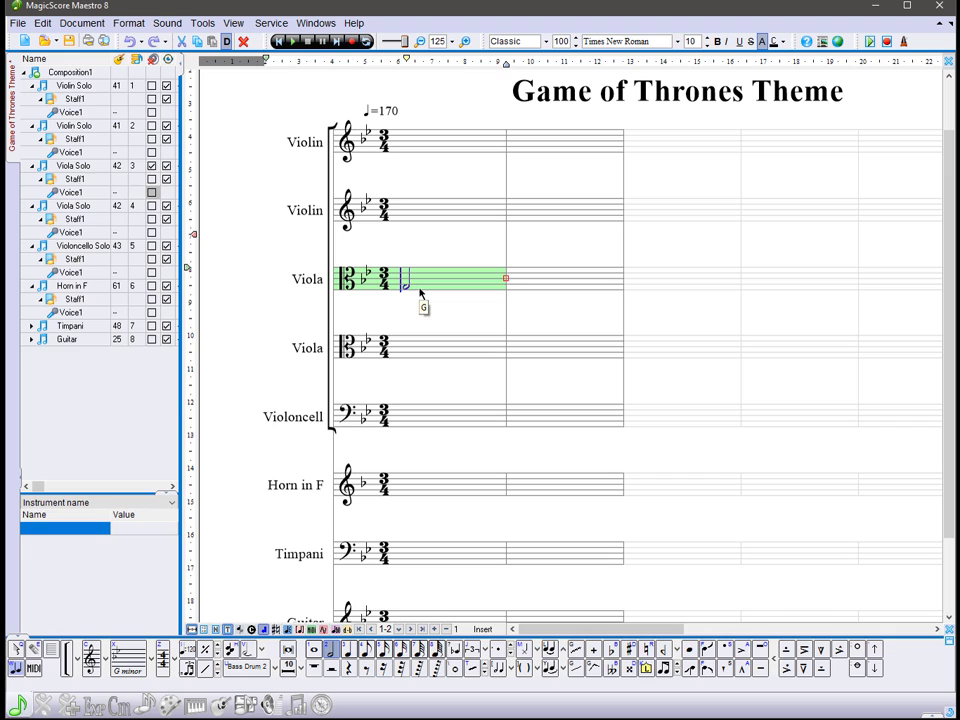
key(3)
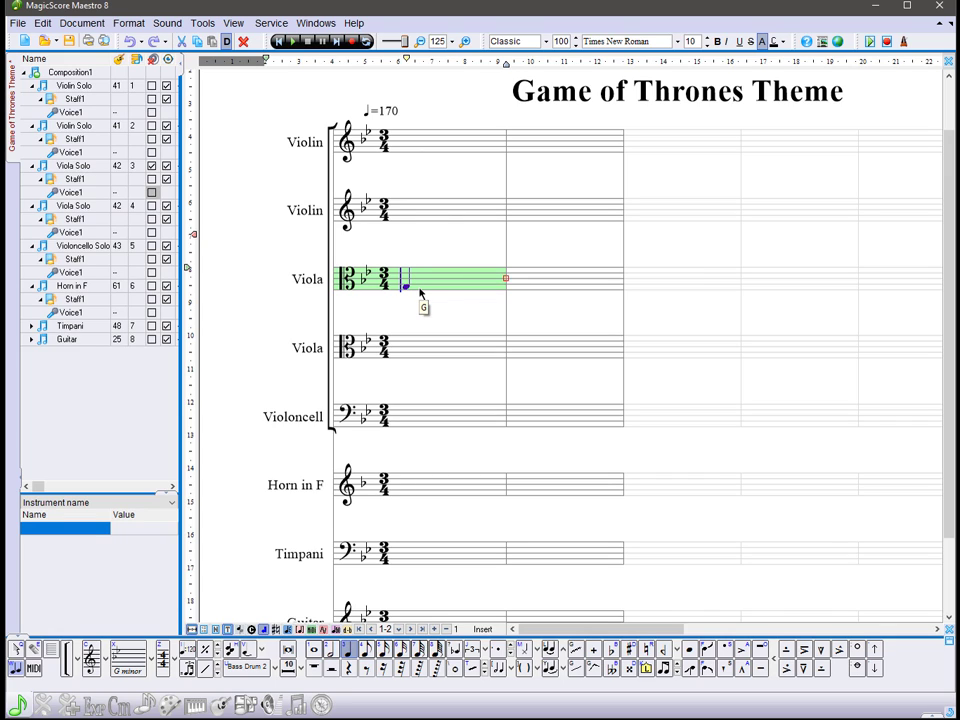
key(4)
key(3)
key(4)
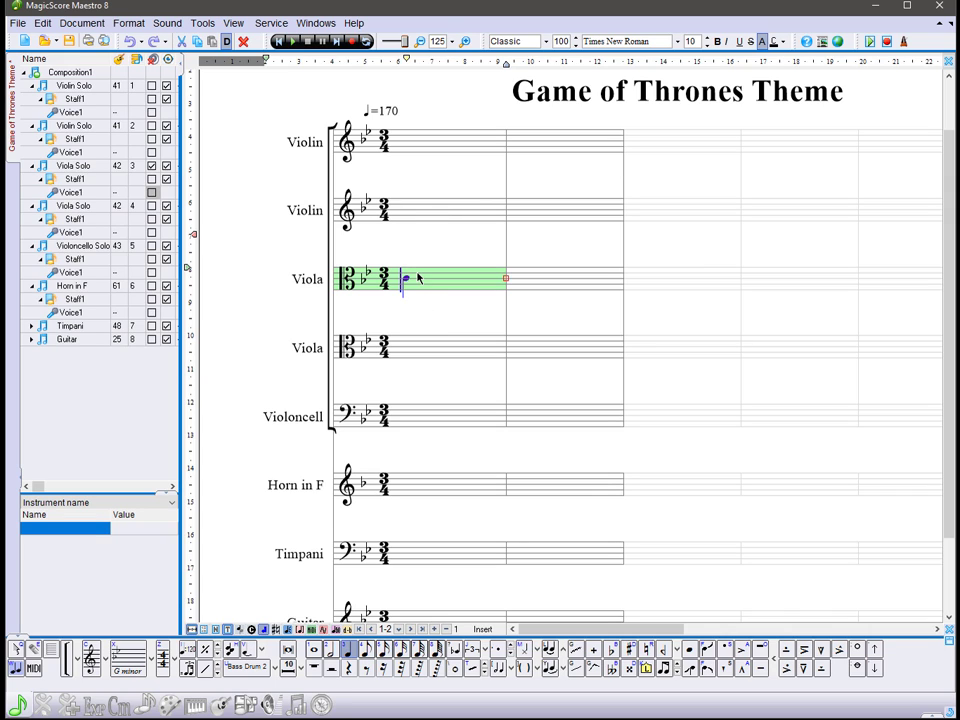
Enter two bars of quarter, quarter, two-eighths on the second Violin staff, including C, E and F
click(417, 218)
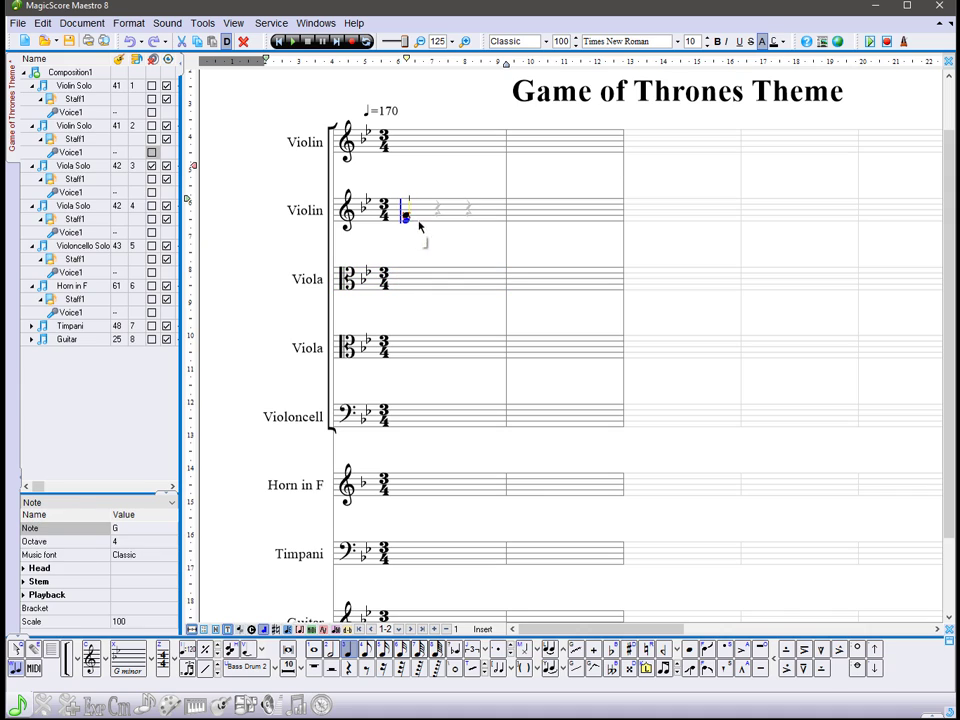
click(430, 231)
key(3)
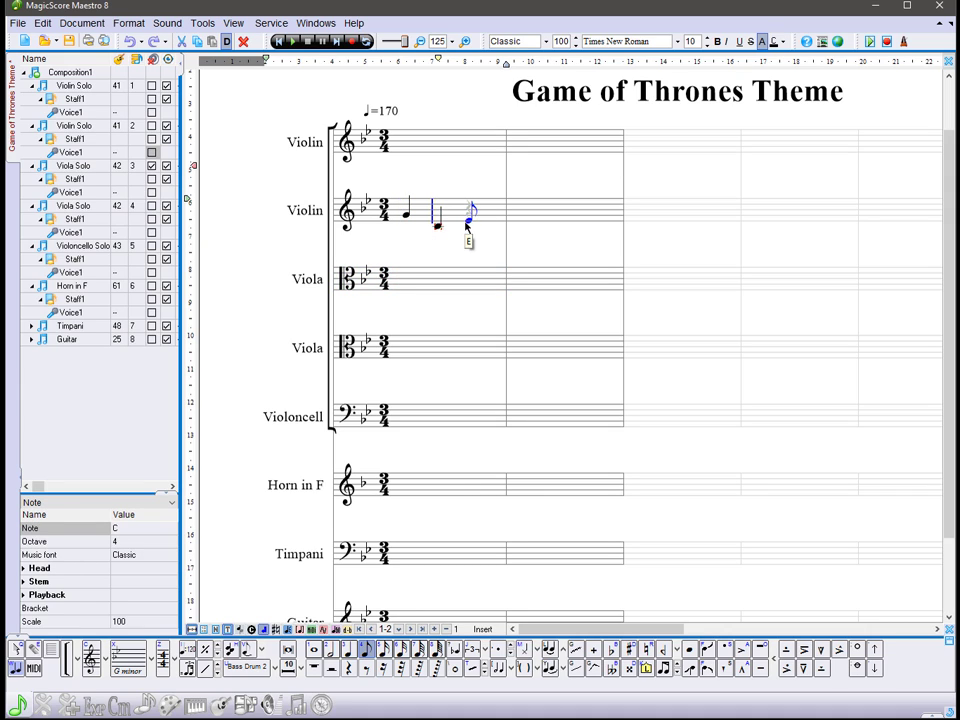
click(466, 228)
click(483, 223)
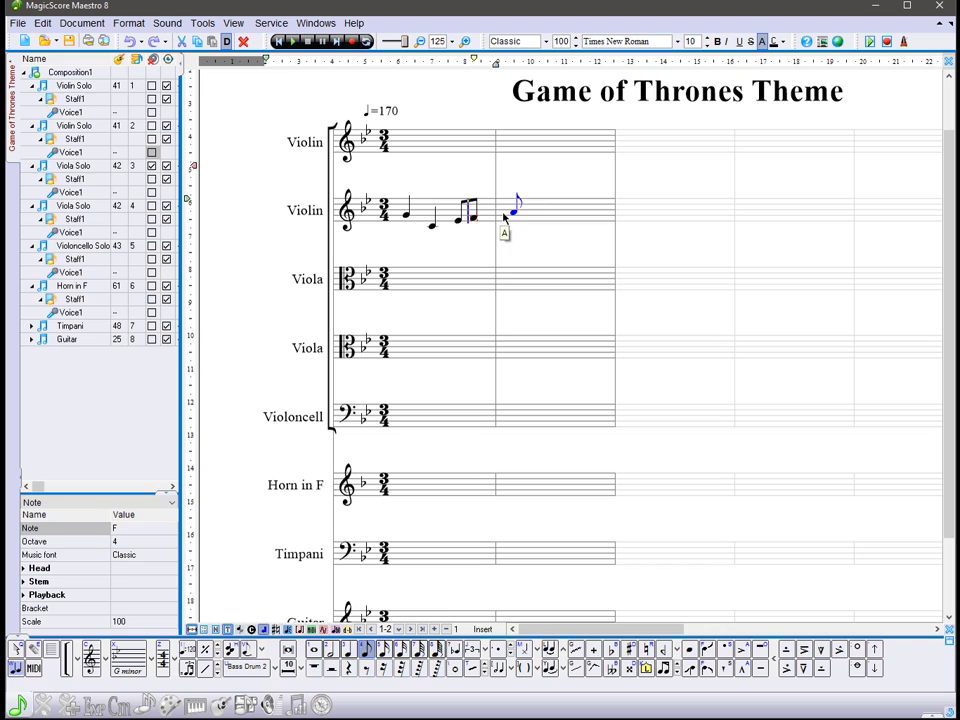
click(507, 215)
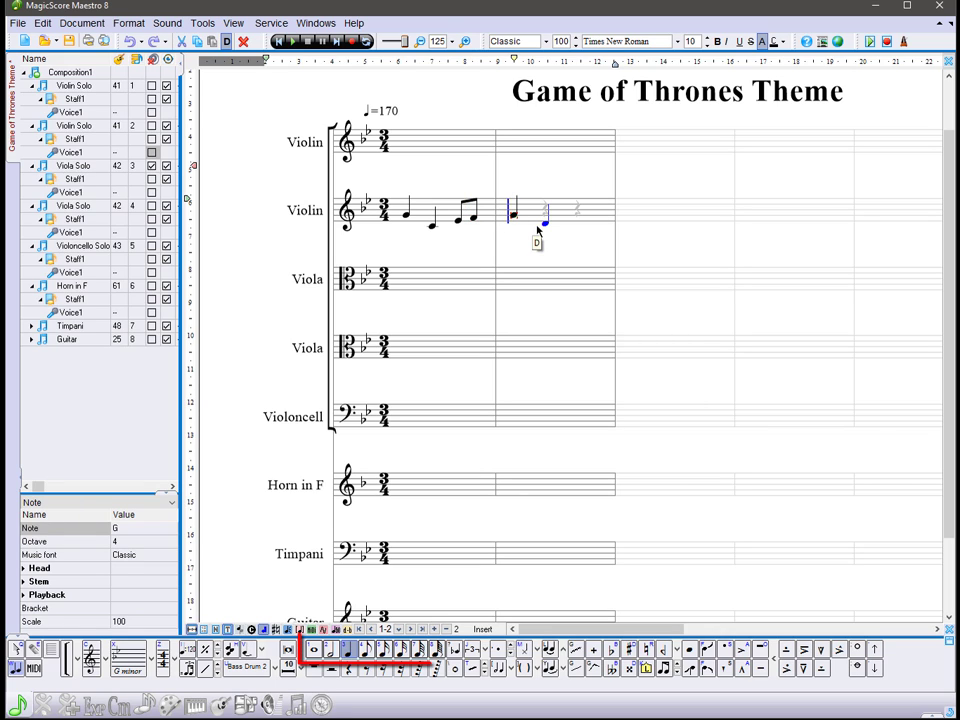
click(548, 232)
key(3)
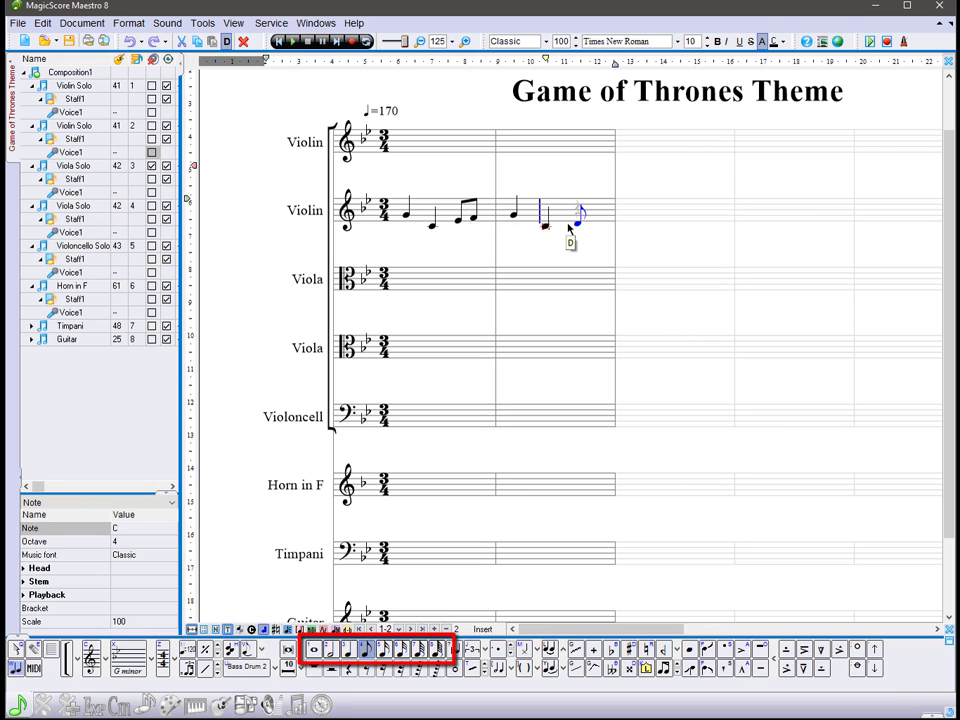
click(568, 228)
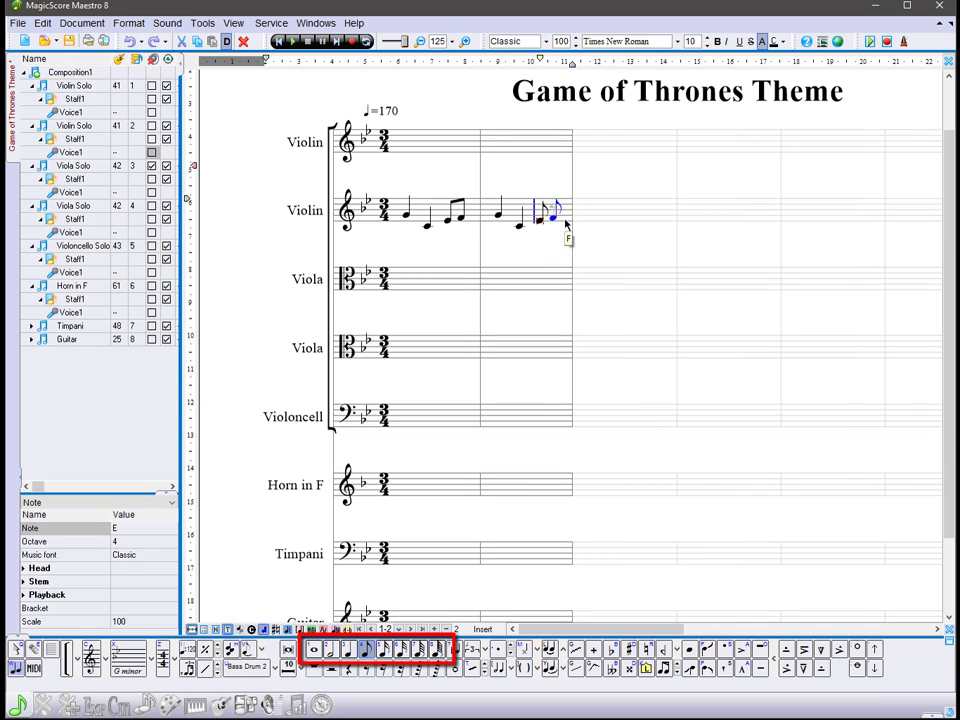
click(565, 225)
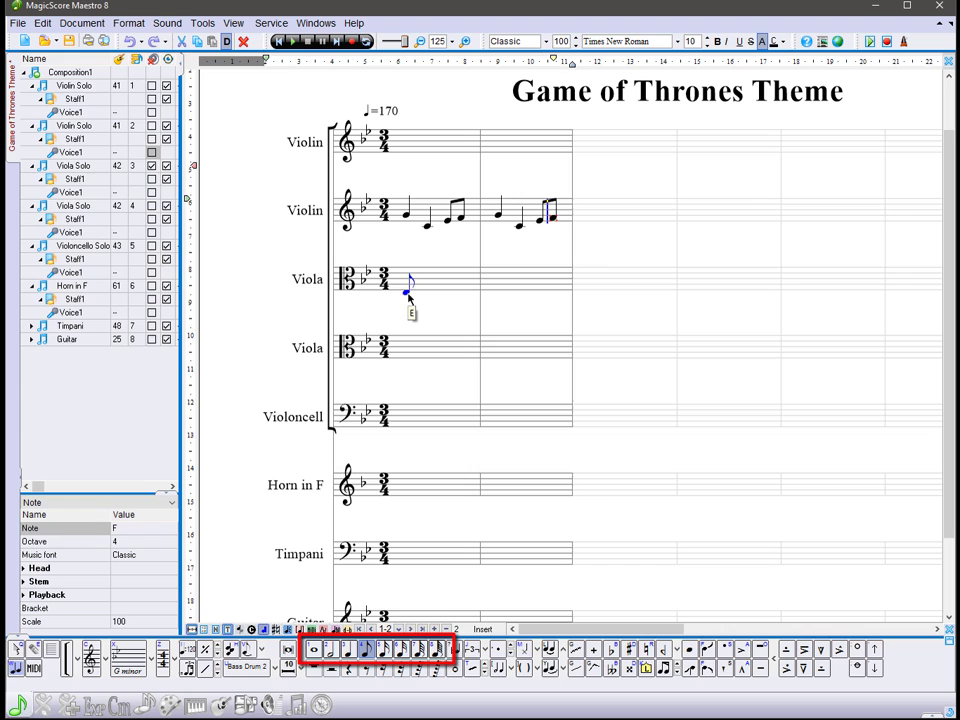
Enter the same quarter, quarter, two-eighths figure in two bars of the Viola staff
key(4)
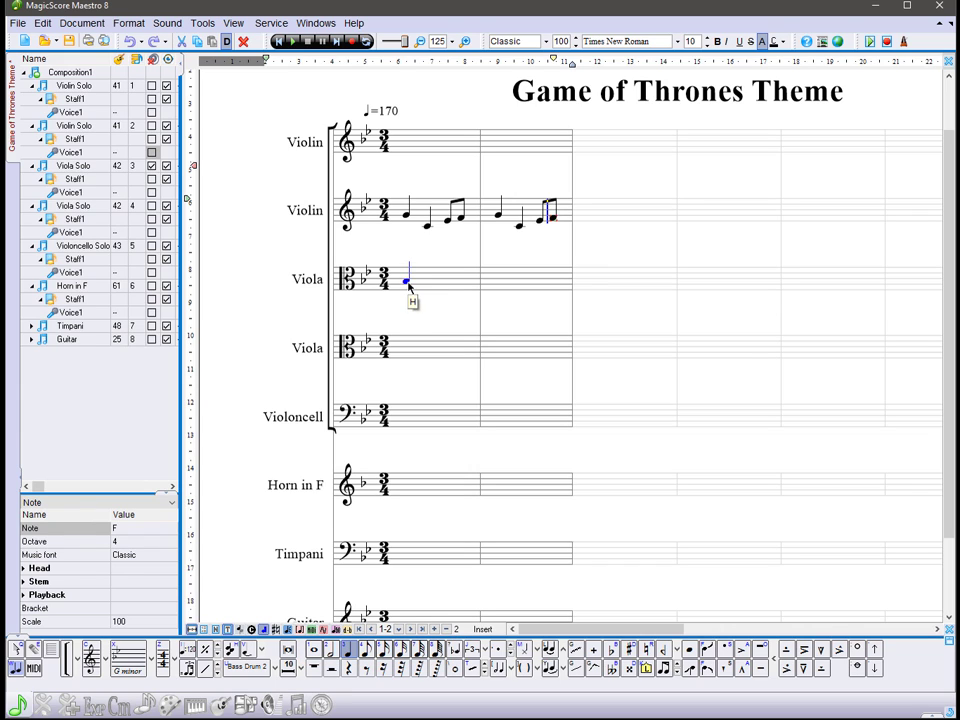
click(406, 274)
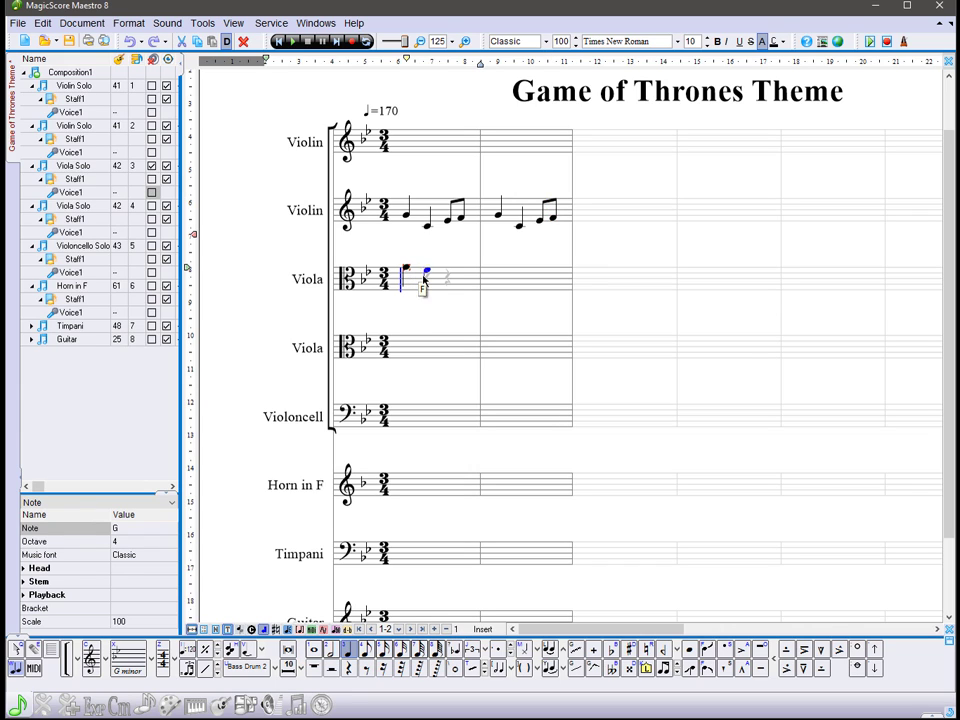
click(427, 279)
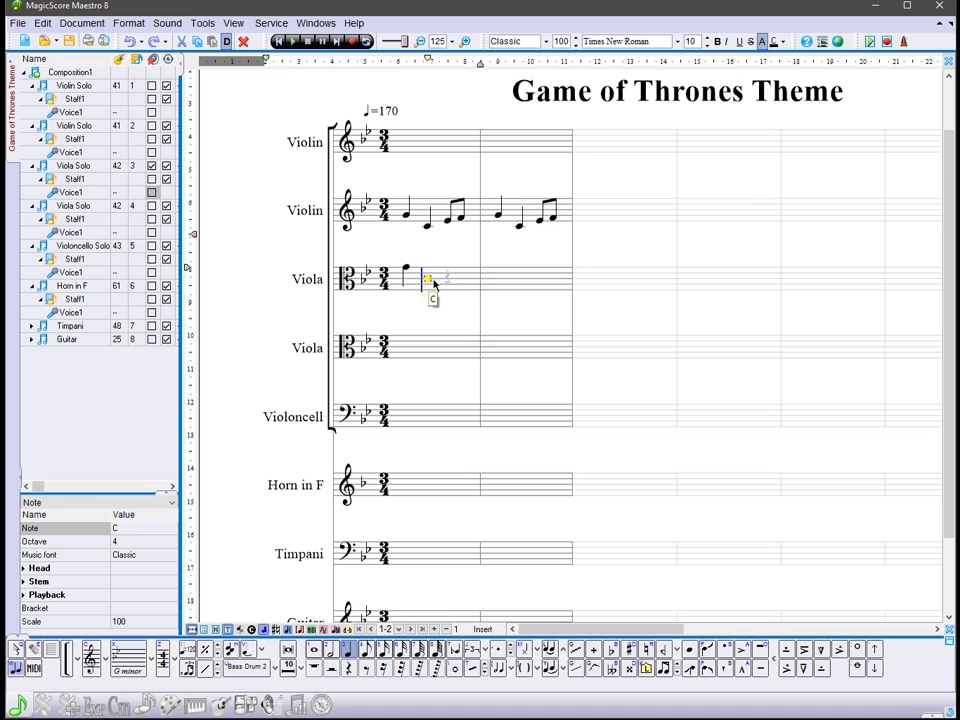
key(3)
click(462, 282)
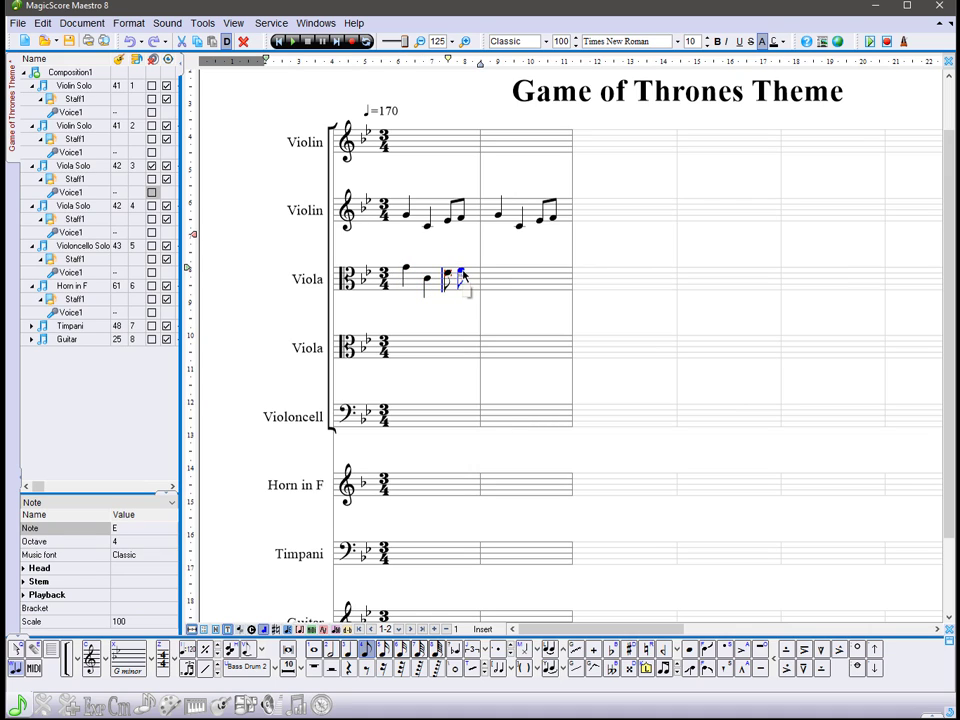
click(463, 276)
key(2)
click(497, 271)
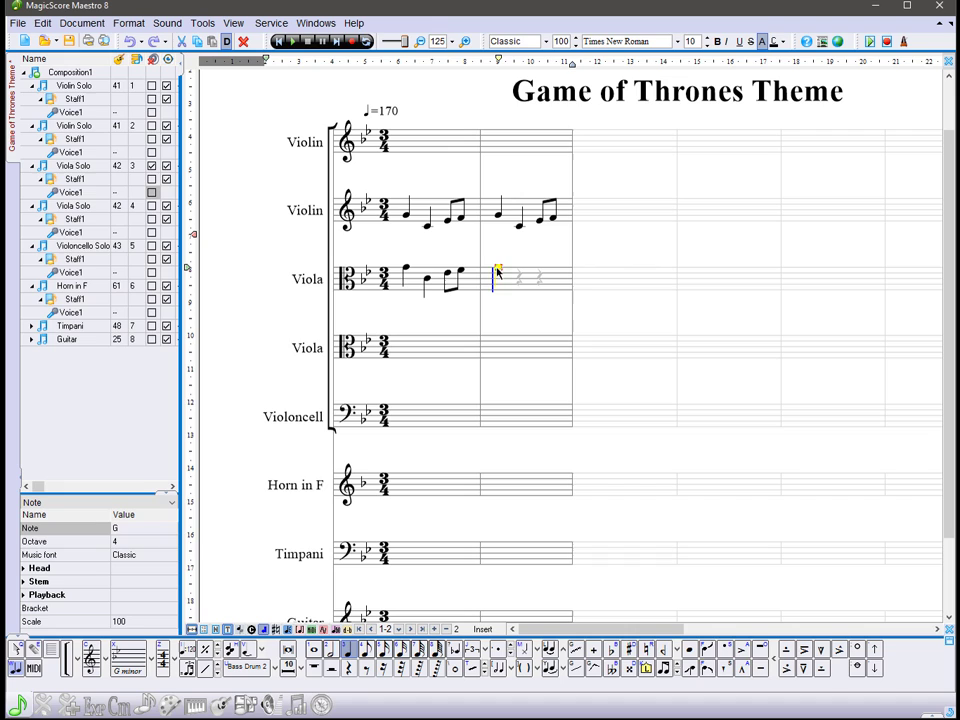
click(518, 283)
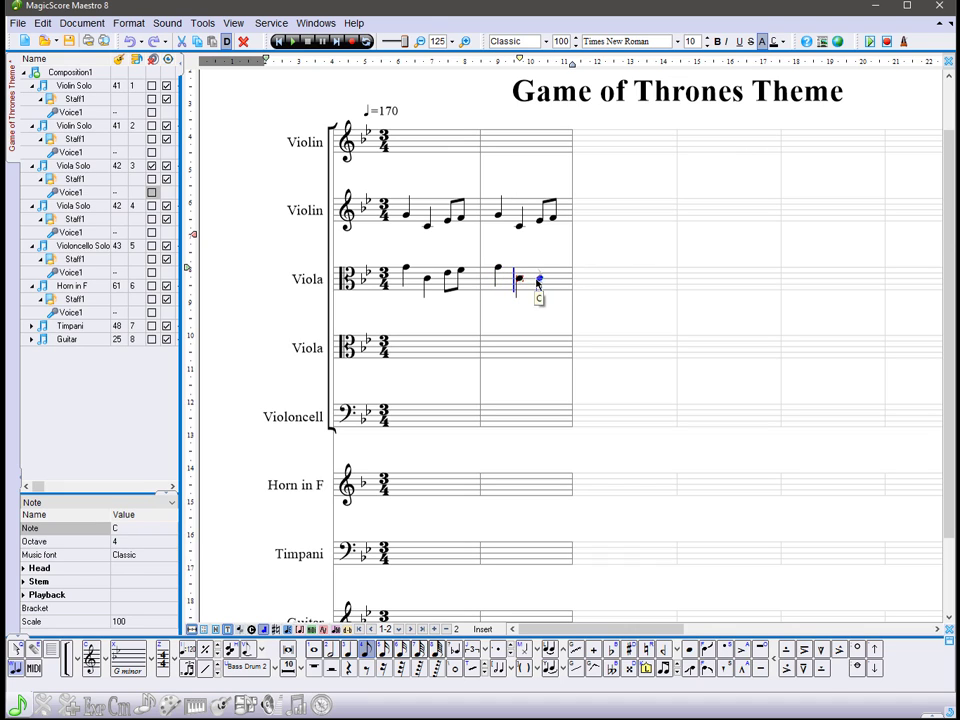
key(3)
click(540, 277)
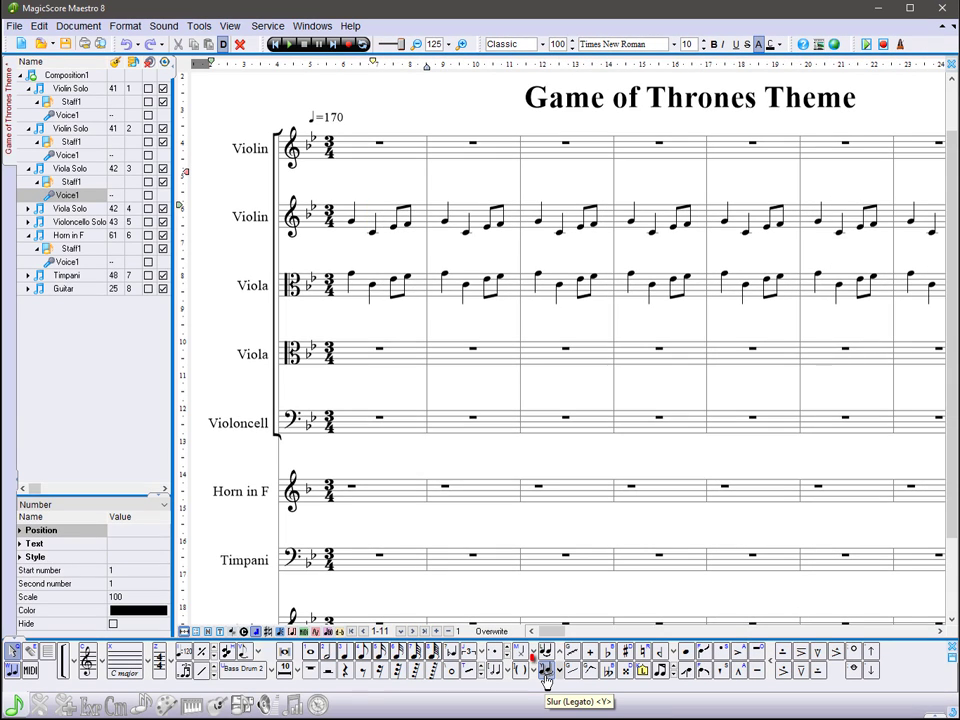
Slur the second Violin figures across measures 1 through 3
click(546, 679)
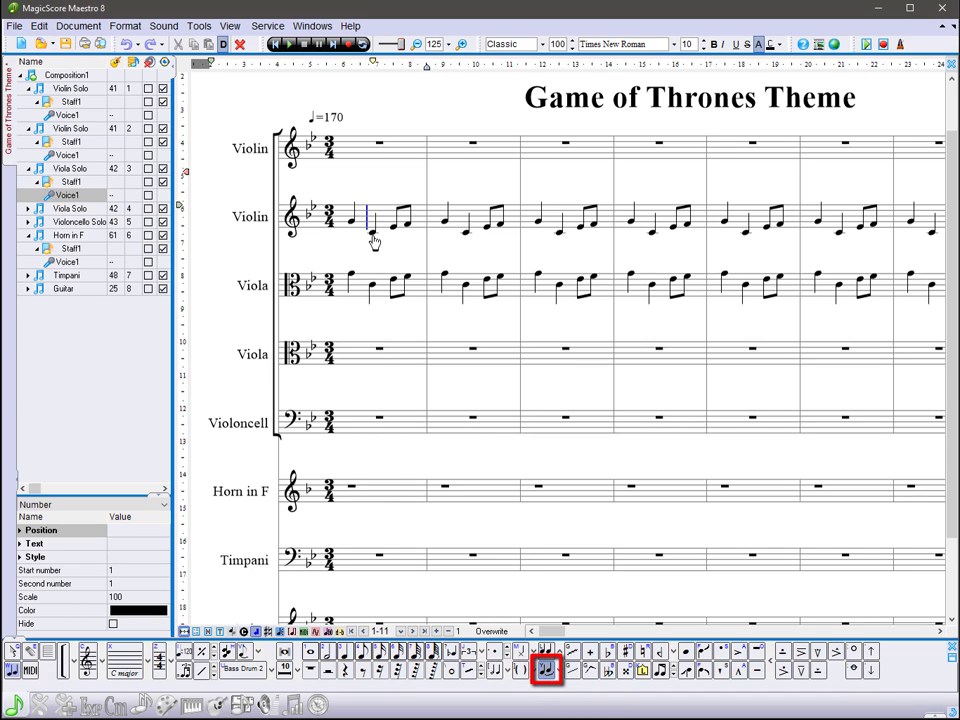
click(372, 237)
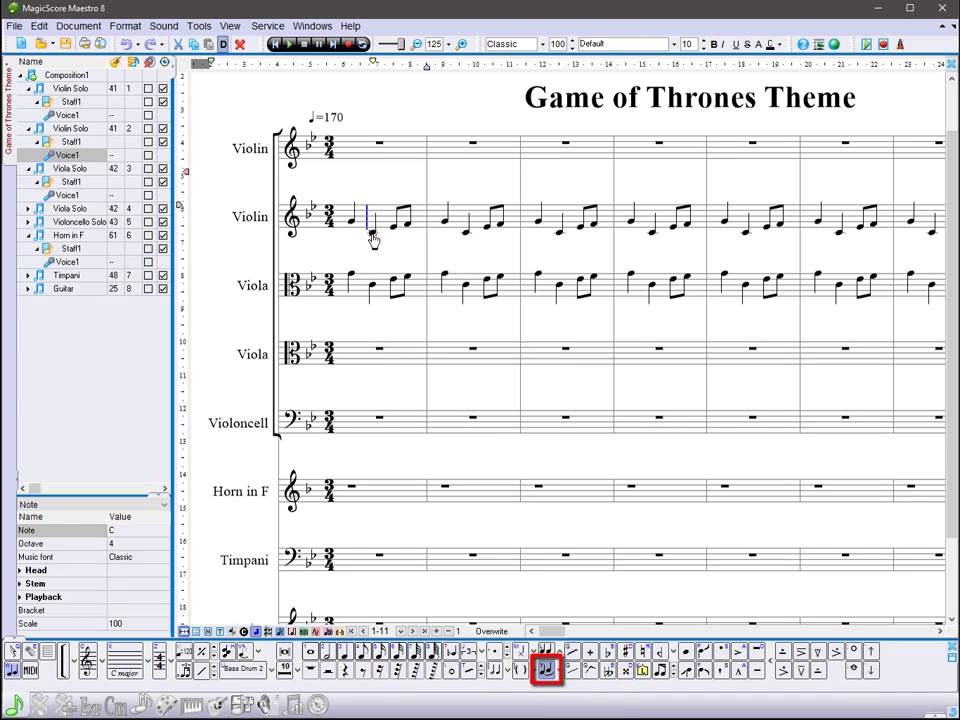
drag(380, 243, 627, 242)
click(558, 237)
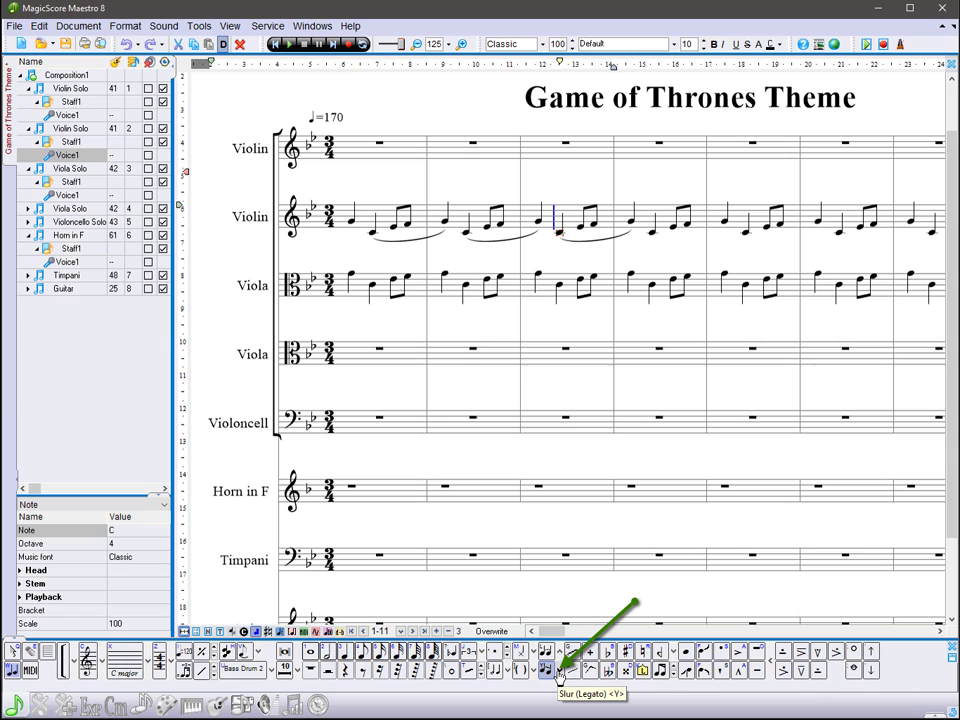
Slur the Viola figures starting in measures 1 and 2
click(557, 668)
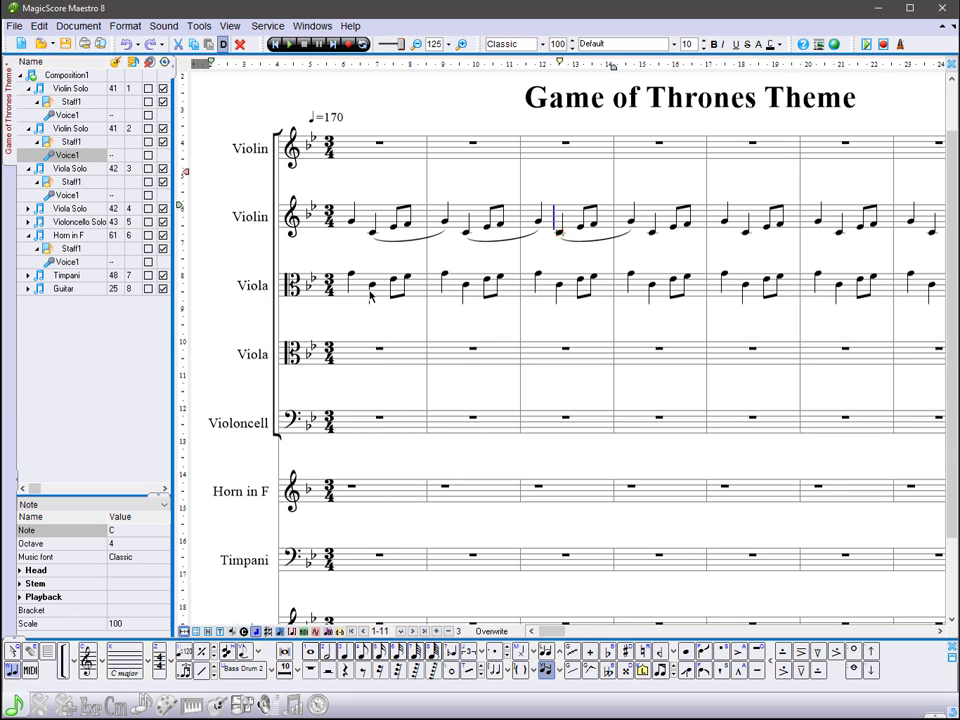
drag(371, 288, 442, 273)
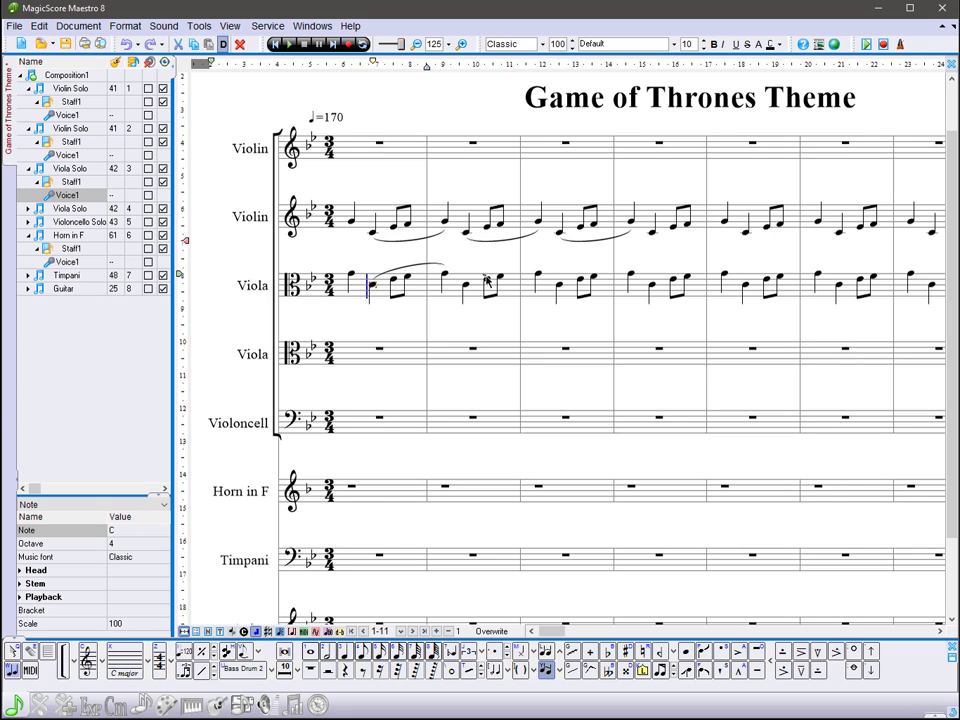
drag(465, 286, 626, 271)
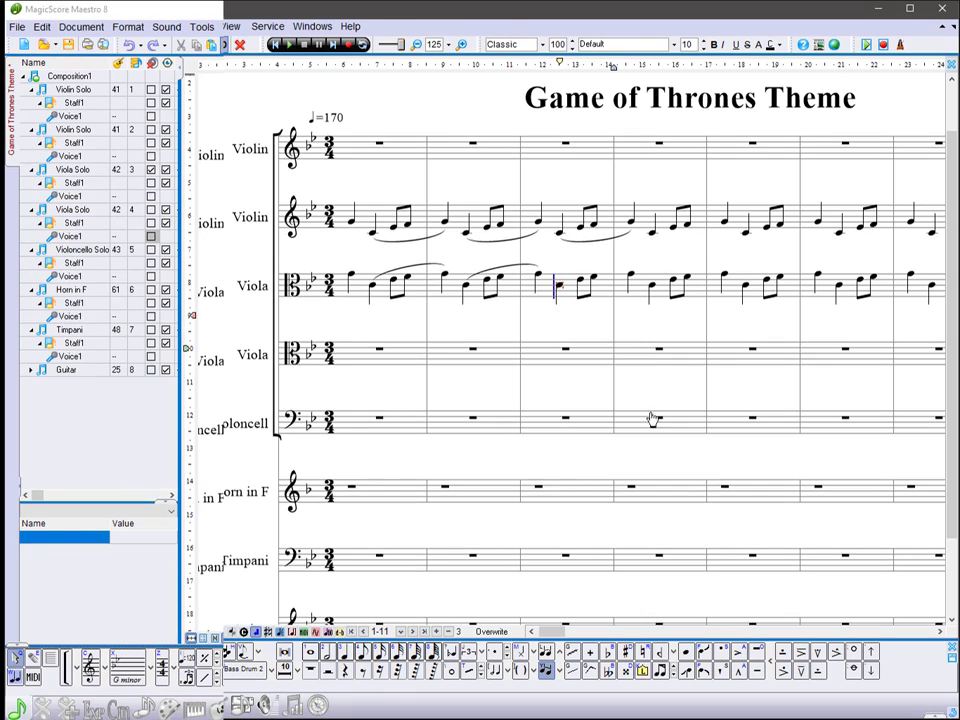
Put naturals before the E eighths in measures 5 and 6, then move ahead to measure 10
click(645, 657)
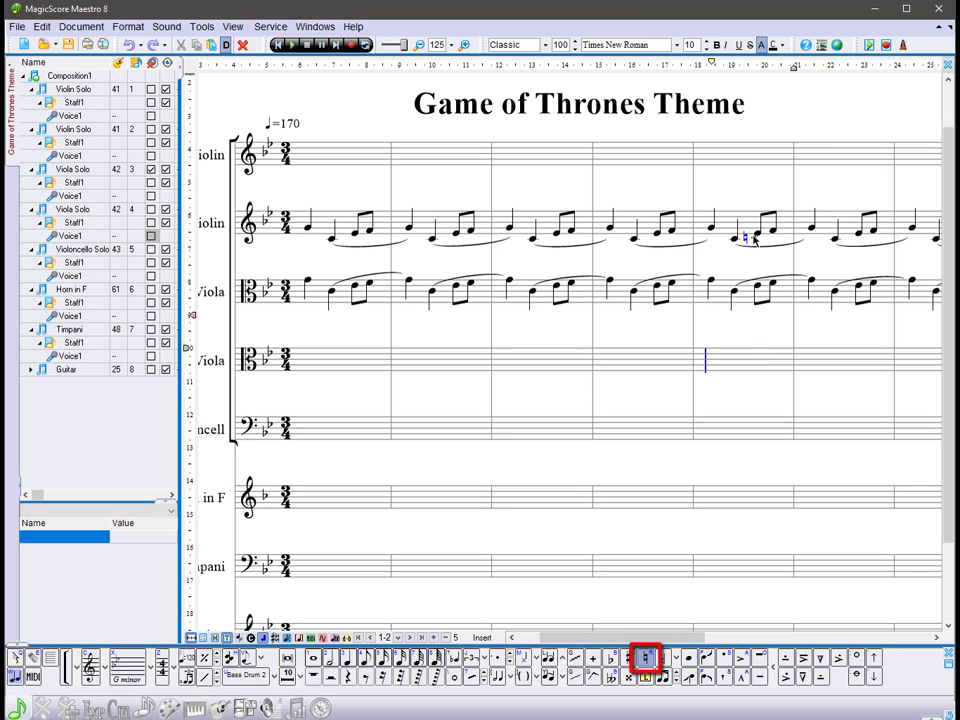
click(760, 239)
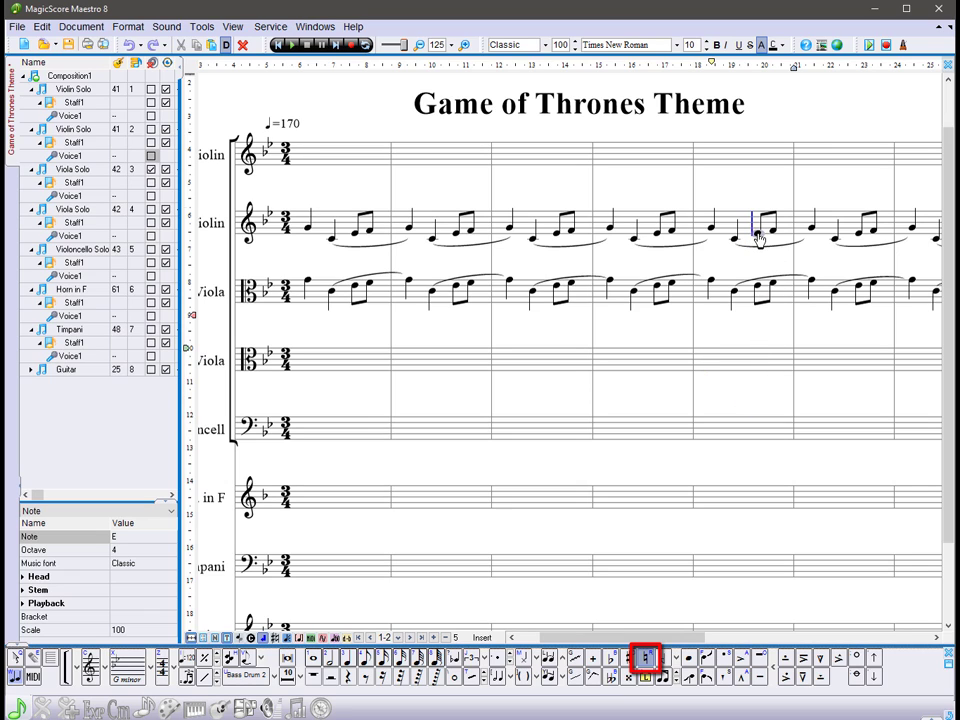
click(860, 238)
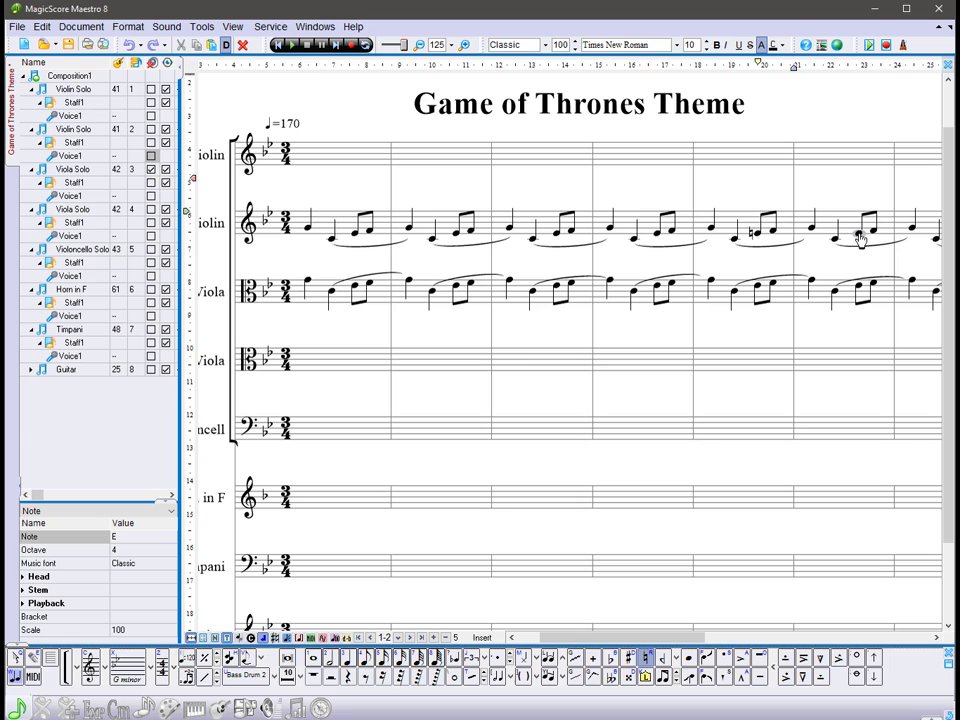
click(758, 290)
key(ctrl+End)
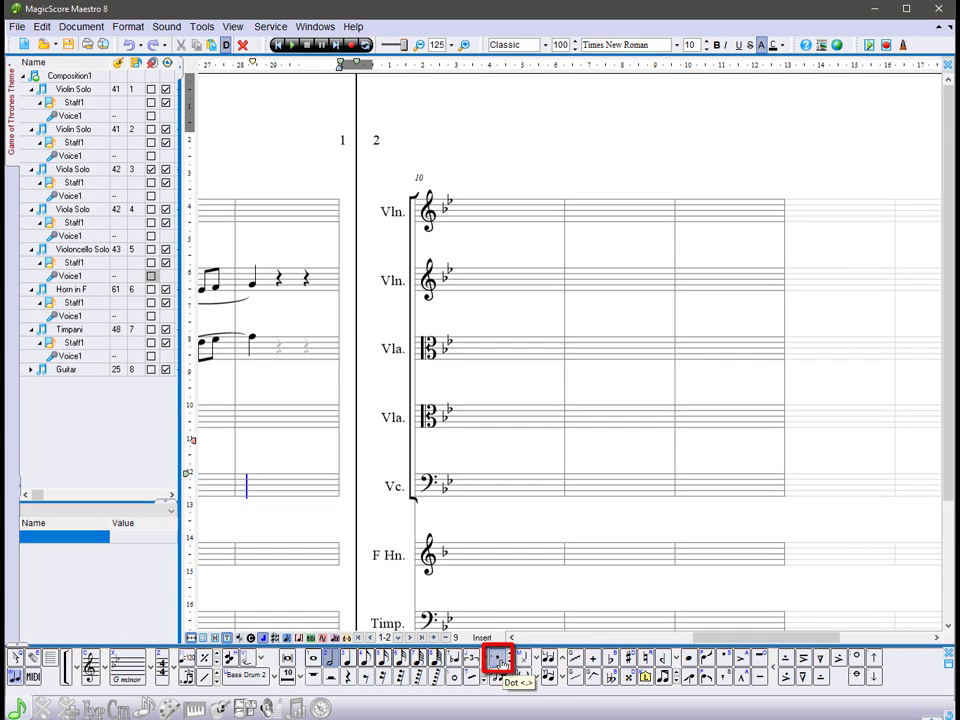
Place dotted half notes, starting with G, in the cello bars
click(252, 480)
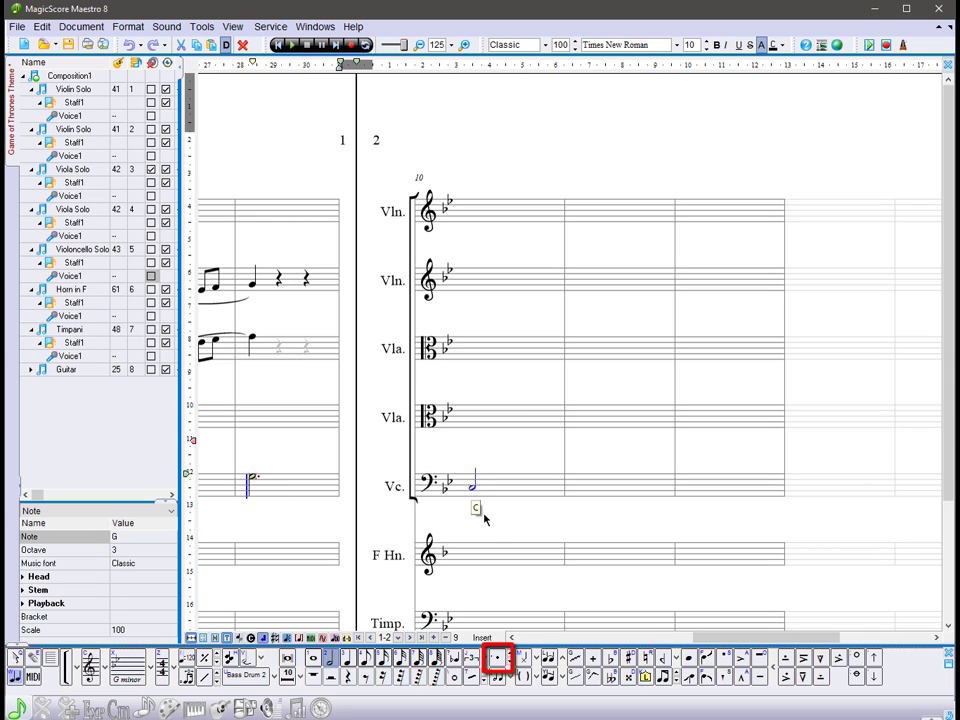
click(496, 657)
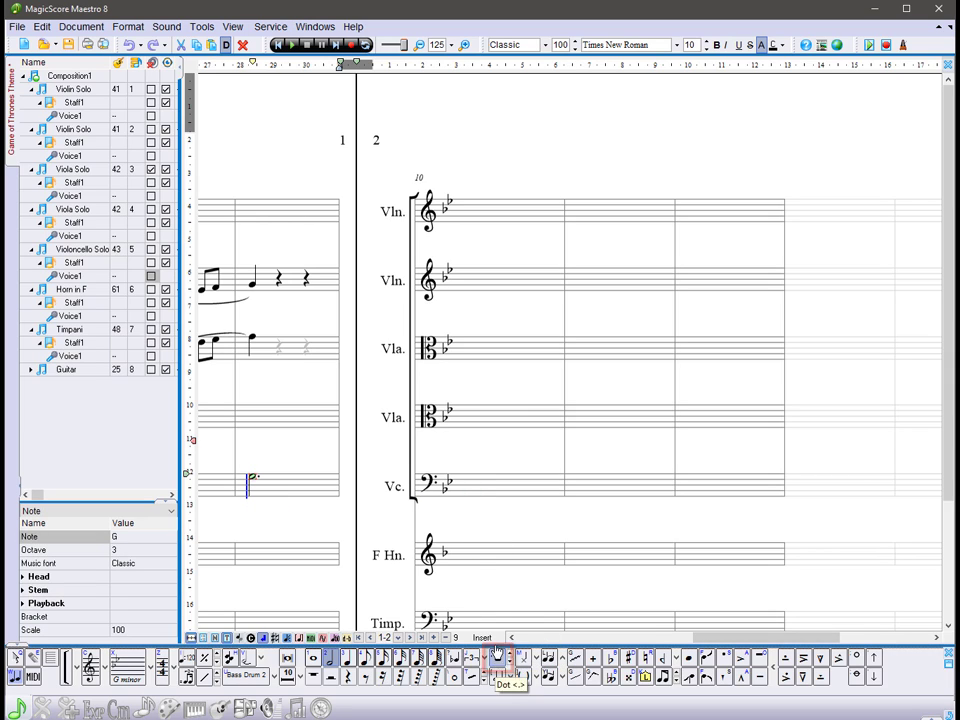
click(467, 490)
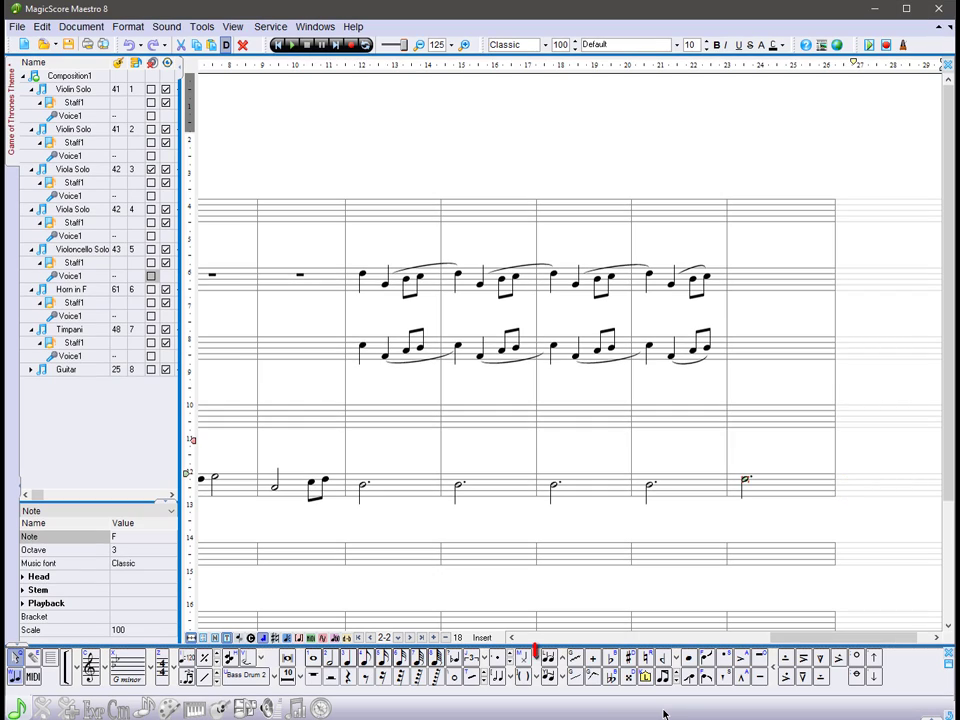
Tie the first three cello dotted half notes to one another
click(548, 658)
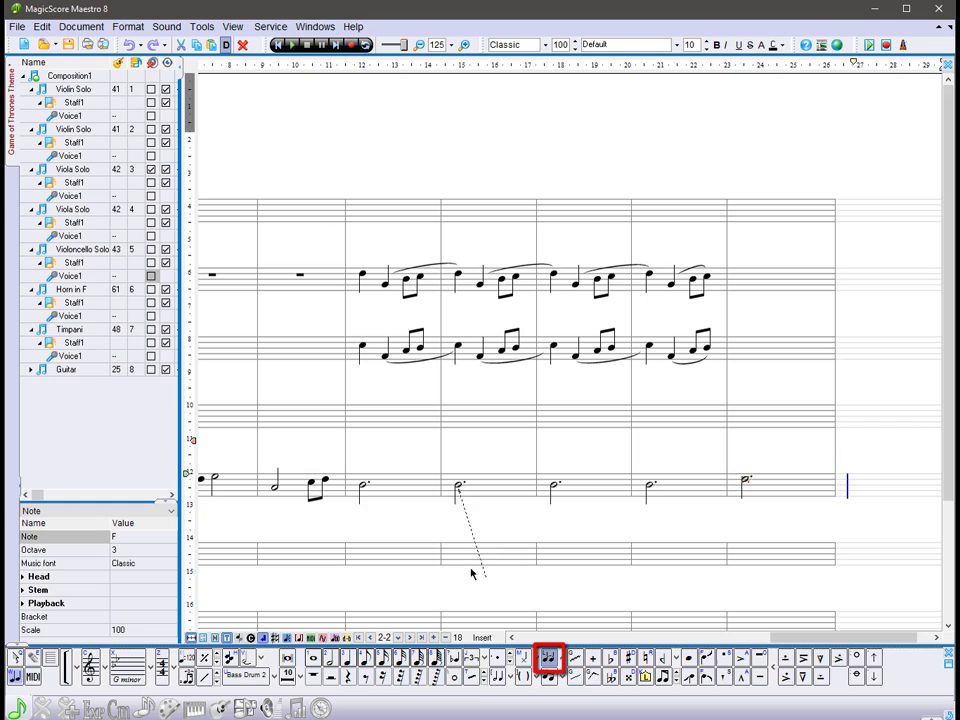
click(363, 487)
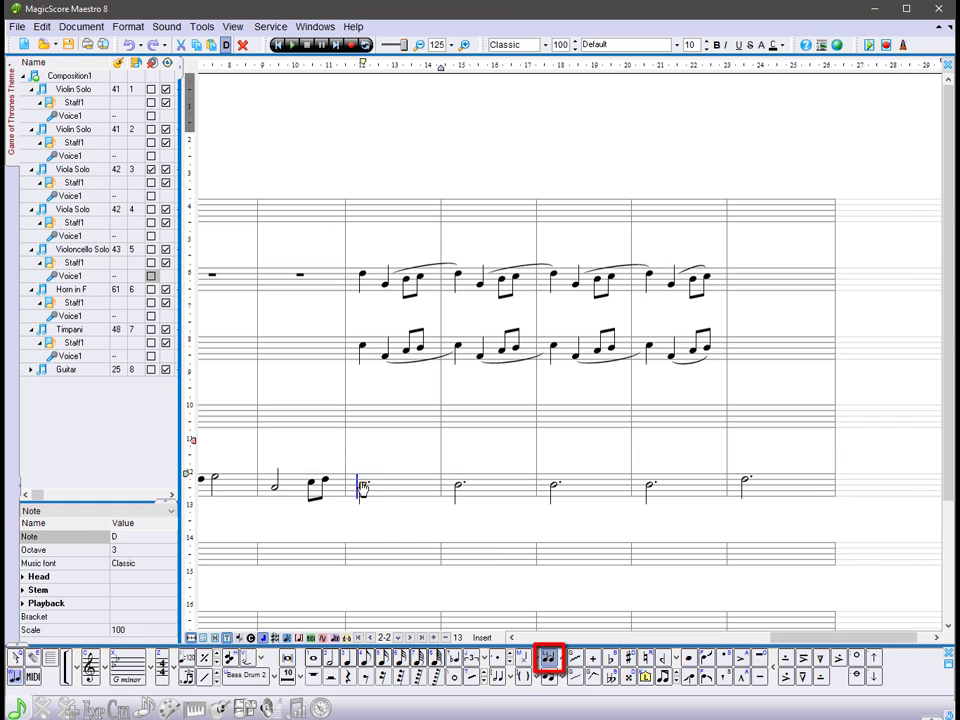
click(456, 488)
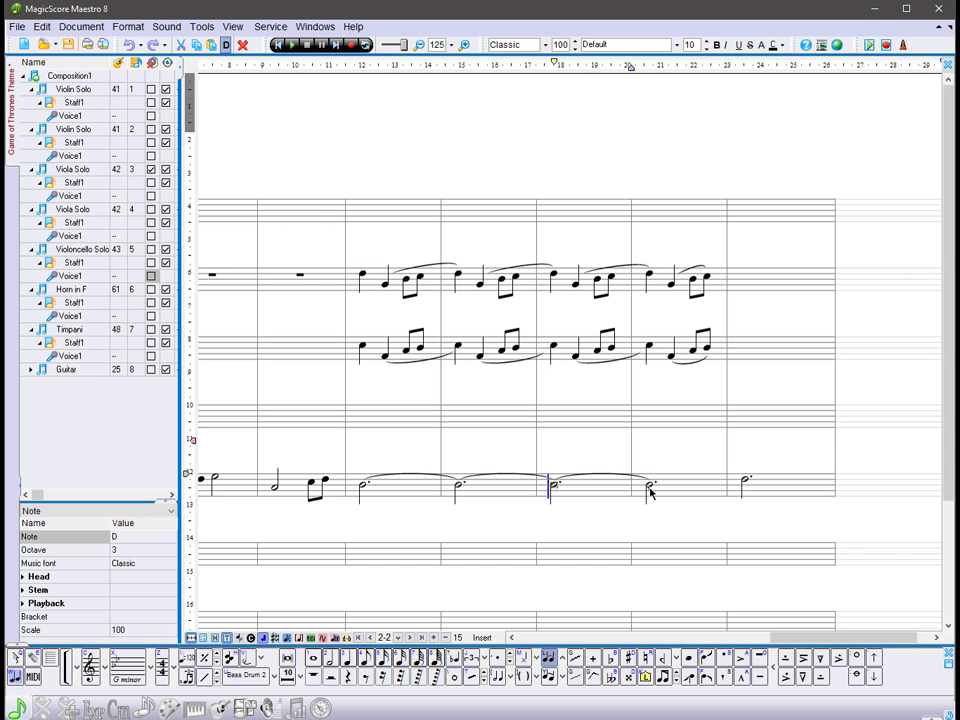
Finish the cello tie and write Timpani bar 1: two quarters, an eighth and a triplet
click(650, 488)
key(ctrl+Home)
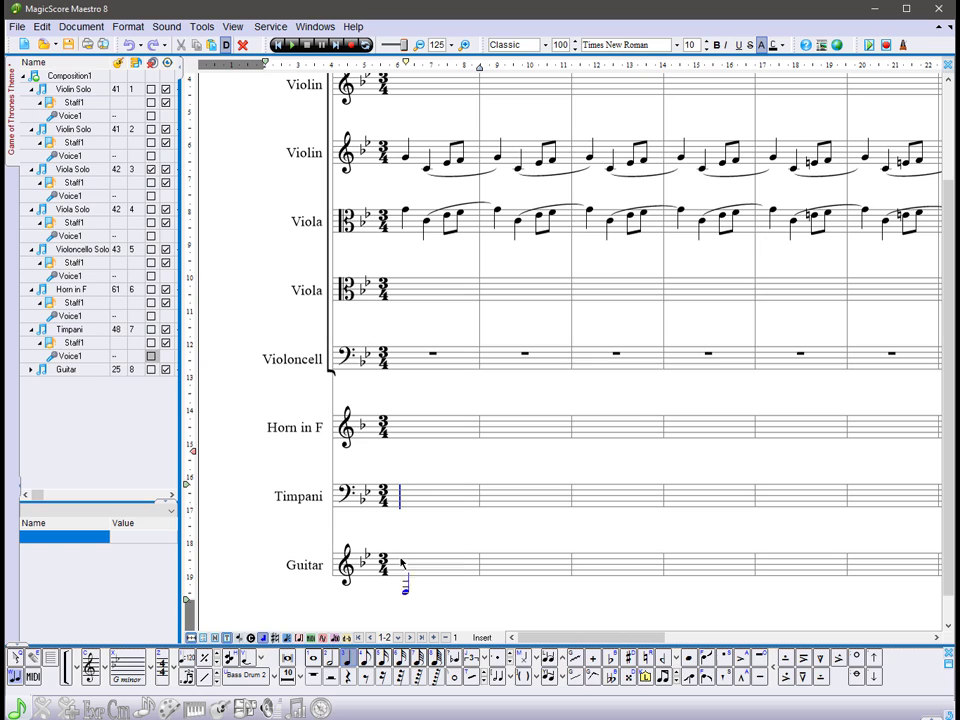
click(401, 497)
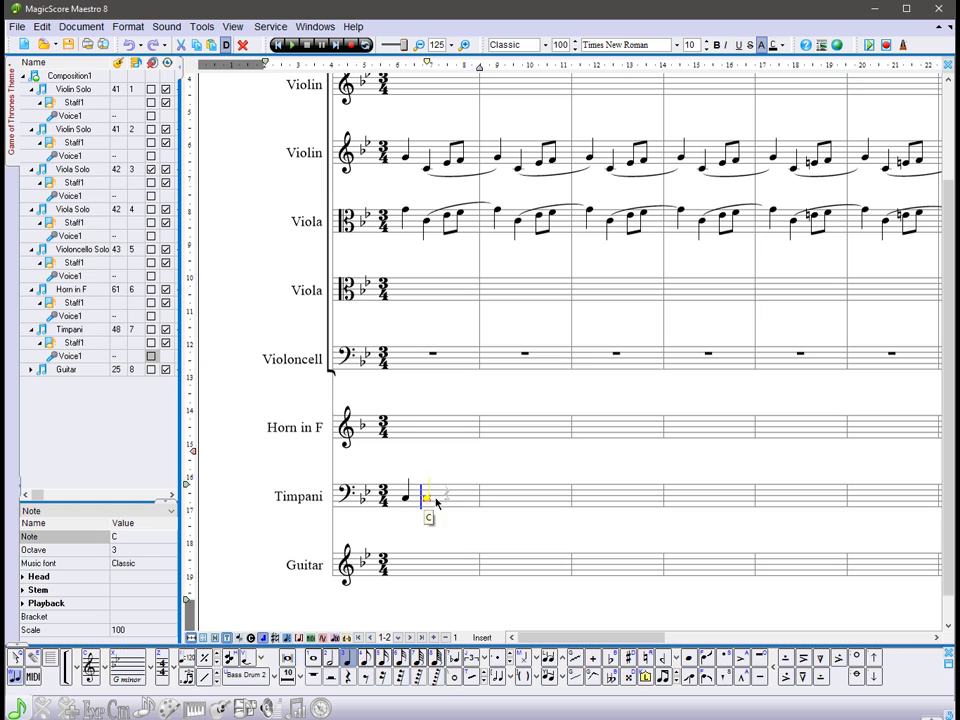
click(436, 503)
key(4)
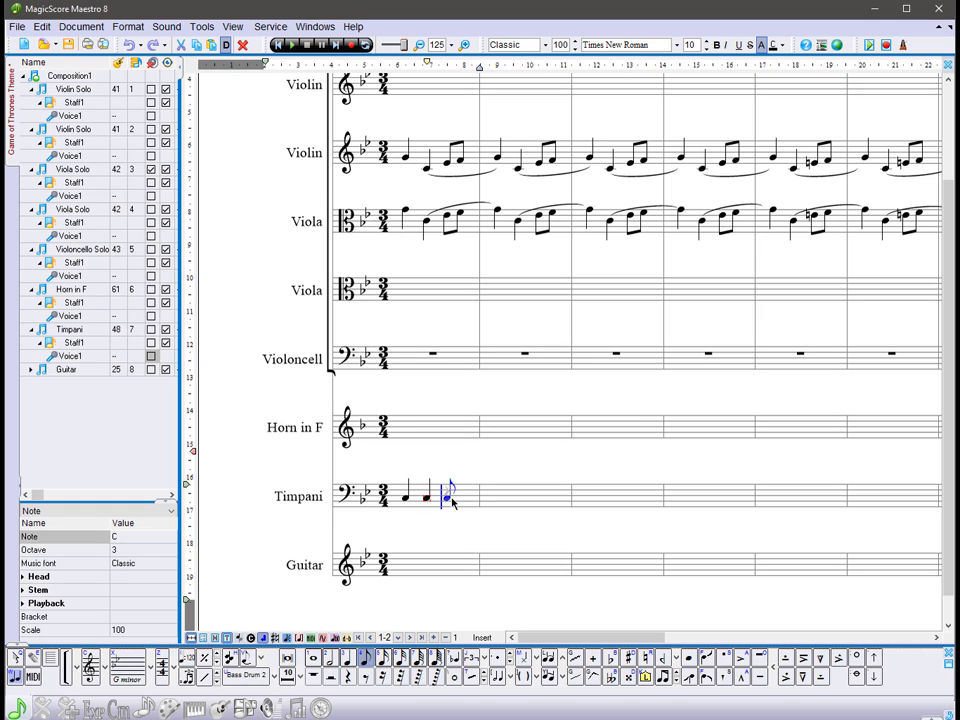
click(449, 500)
key(3)
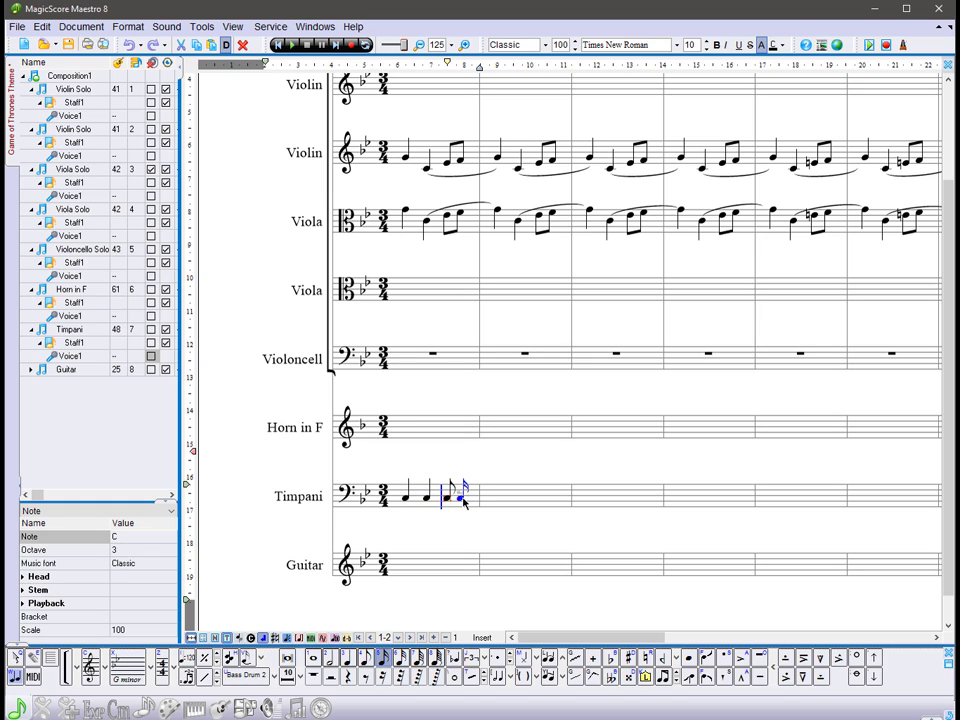
click(470, 657)
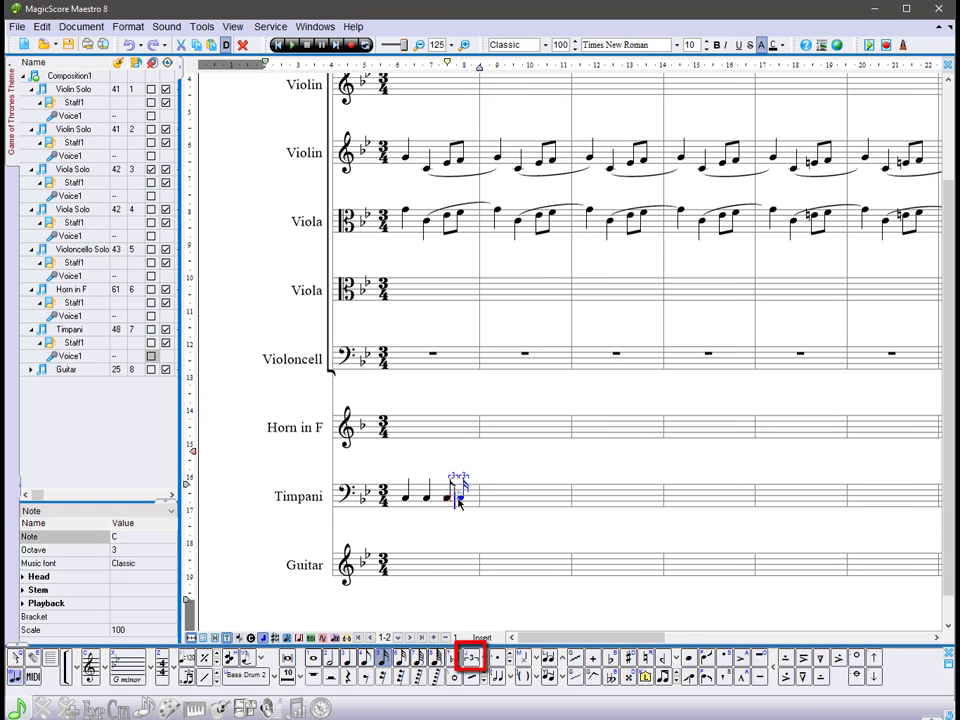
click(460, 500)
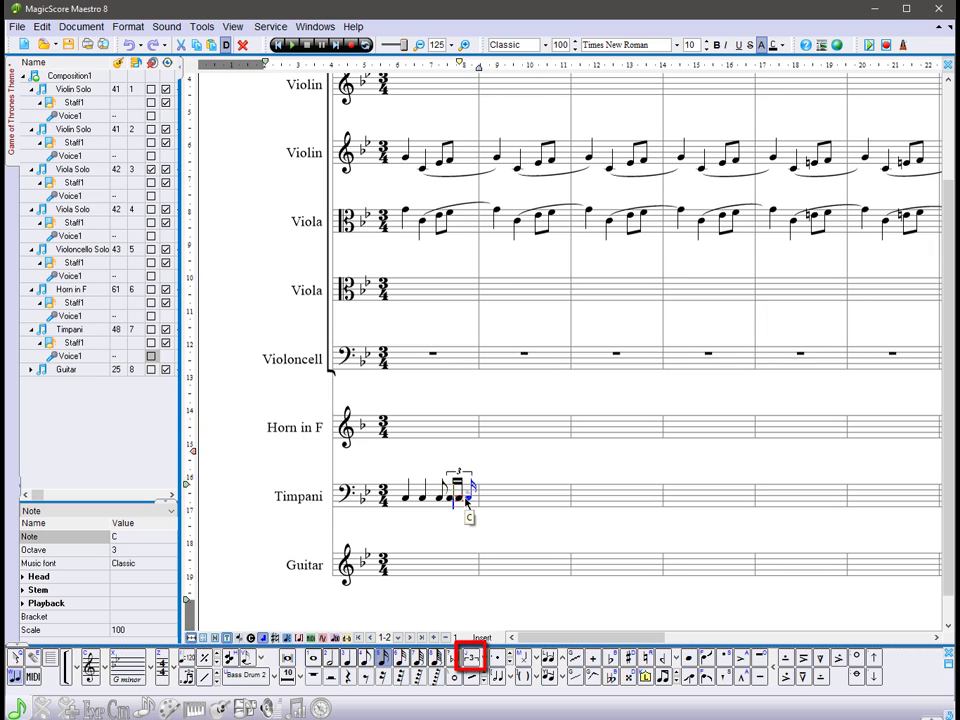
click(465, 500)
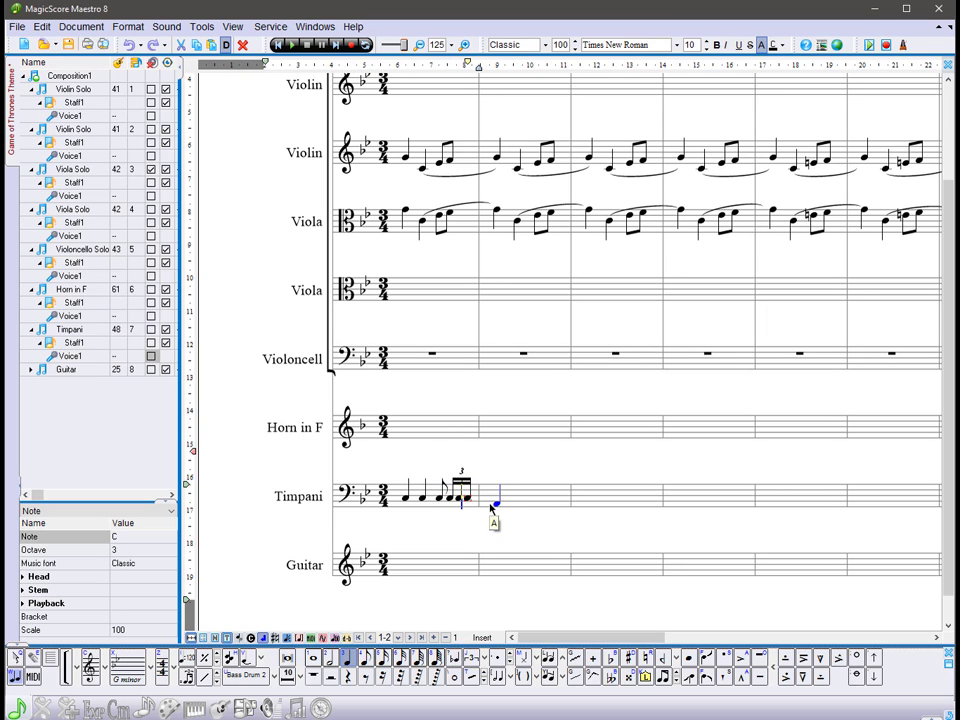
Write Timpani bar 2 with two quarters and the first triplet notes
click(496, 499)
click(515, 500)
key(5)
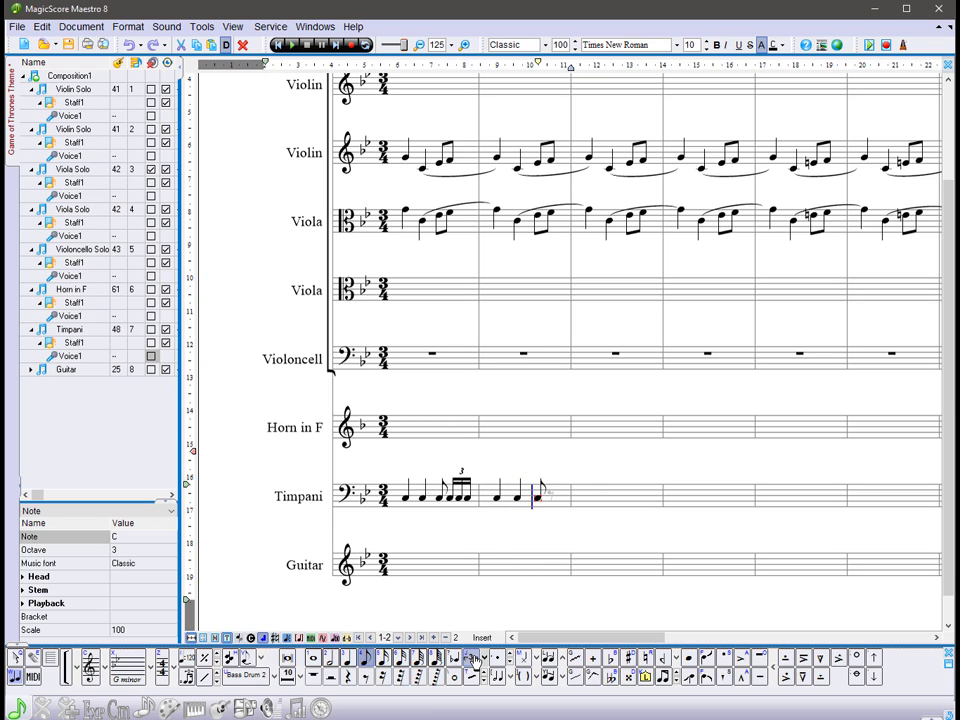
click(558, 505)
click(557, 503)
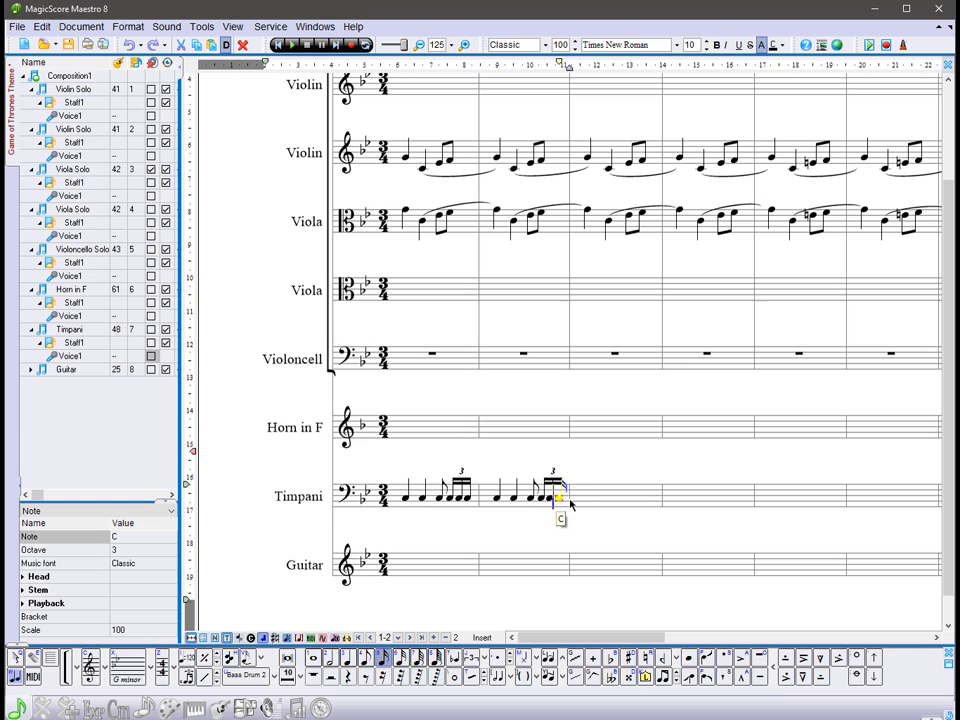
Complete the bar-2 triplet and accent the first Timpani note of bars 1, 2 and 3
click(570, 504)
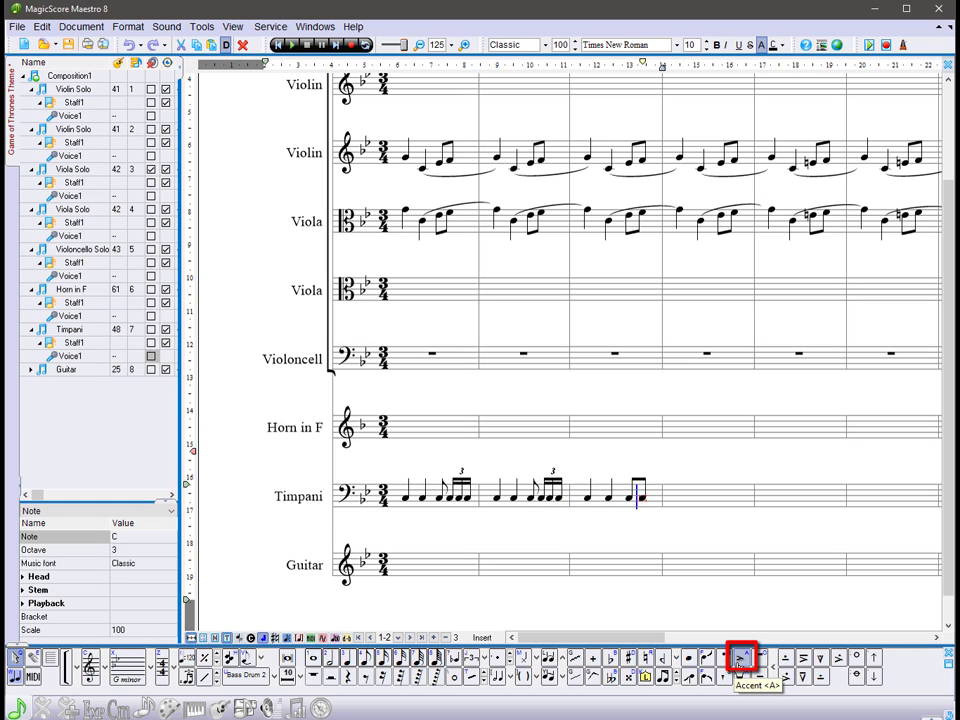
click(739, 662)
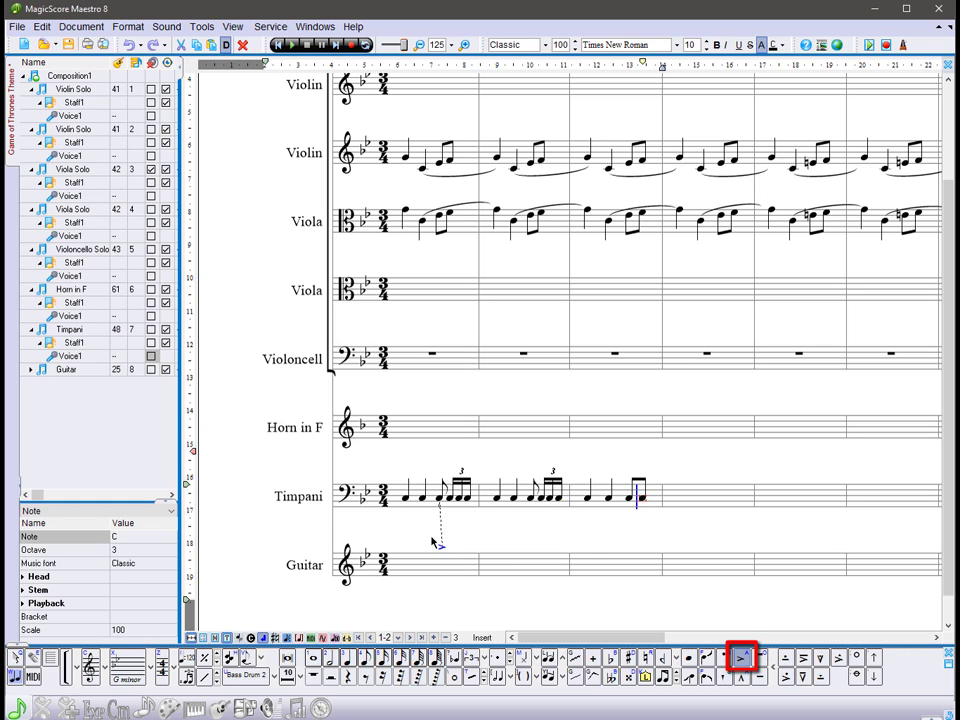
click(405, 503)
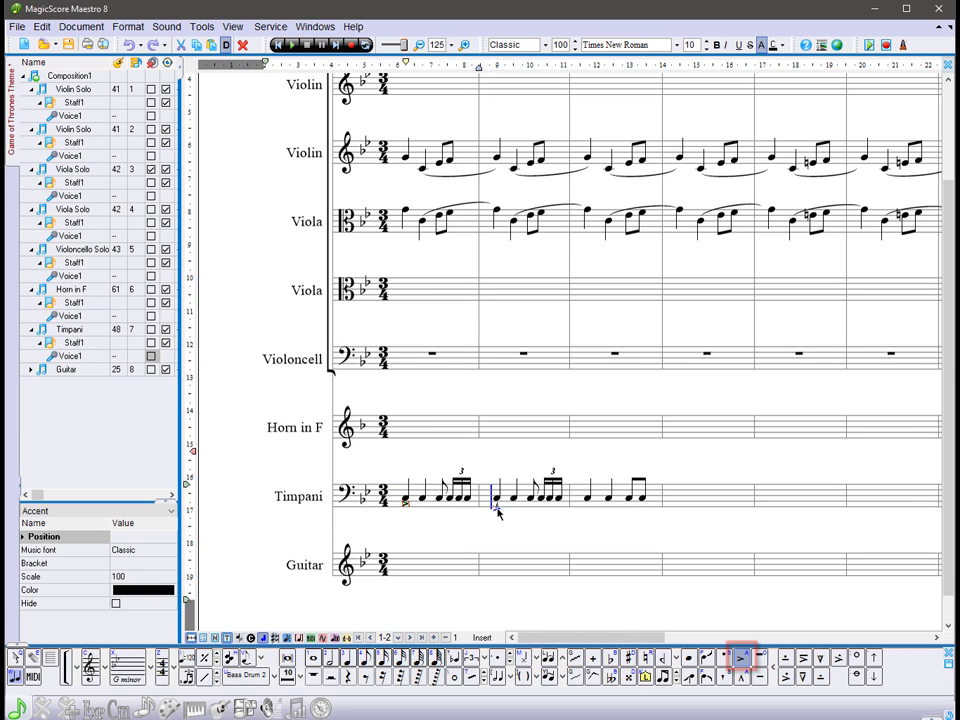
click(500, 504)
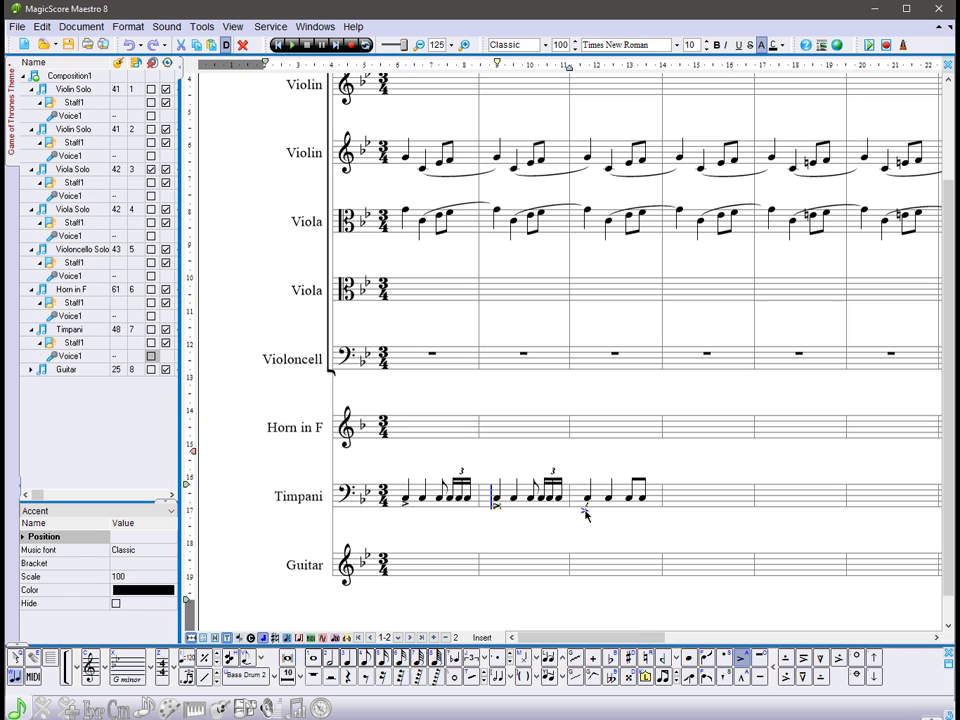
click(588, 514)
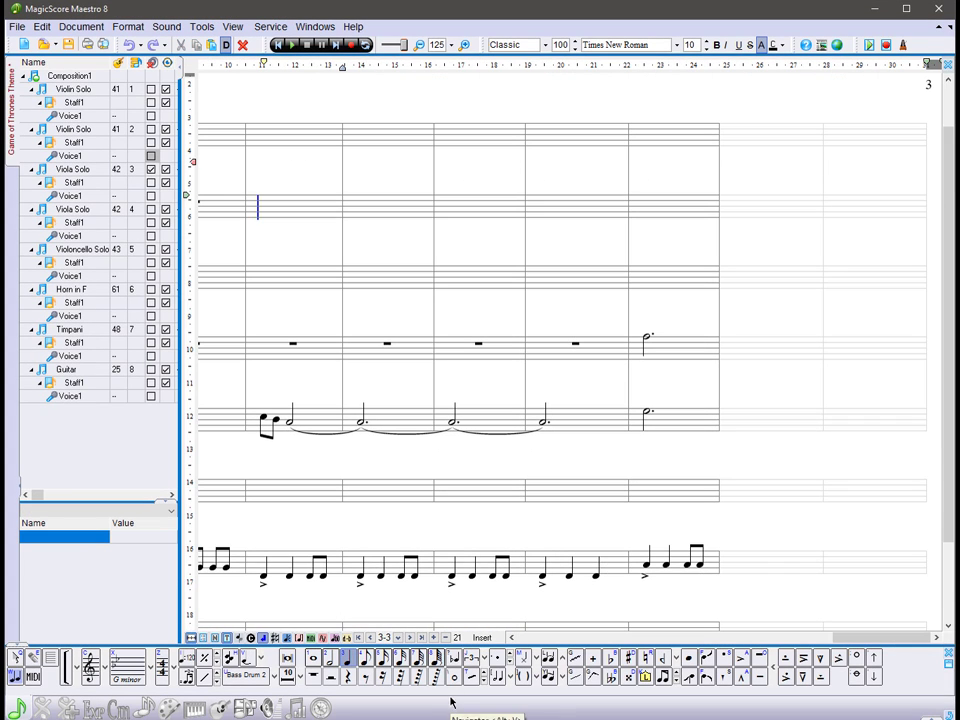
Enter Violin bar 1: quarter C5, quarter F4, then a flat eighth and a second eighth
click(263, 206)
click(289, 214)
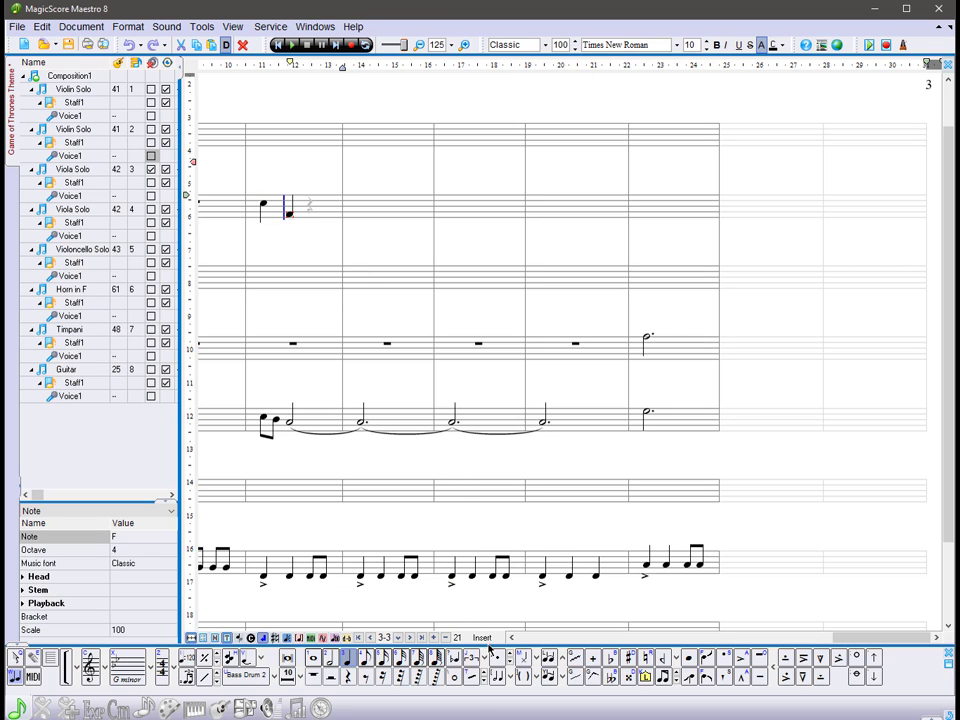
click(611, 660)
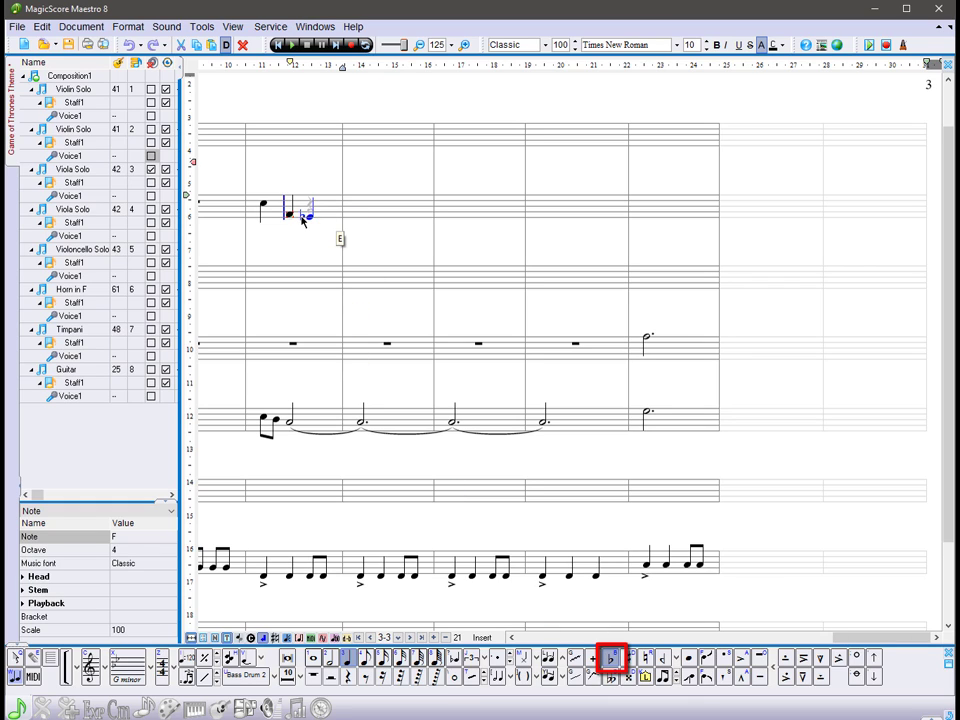
key(4)
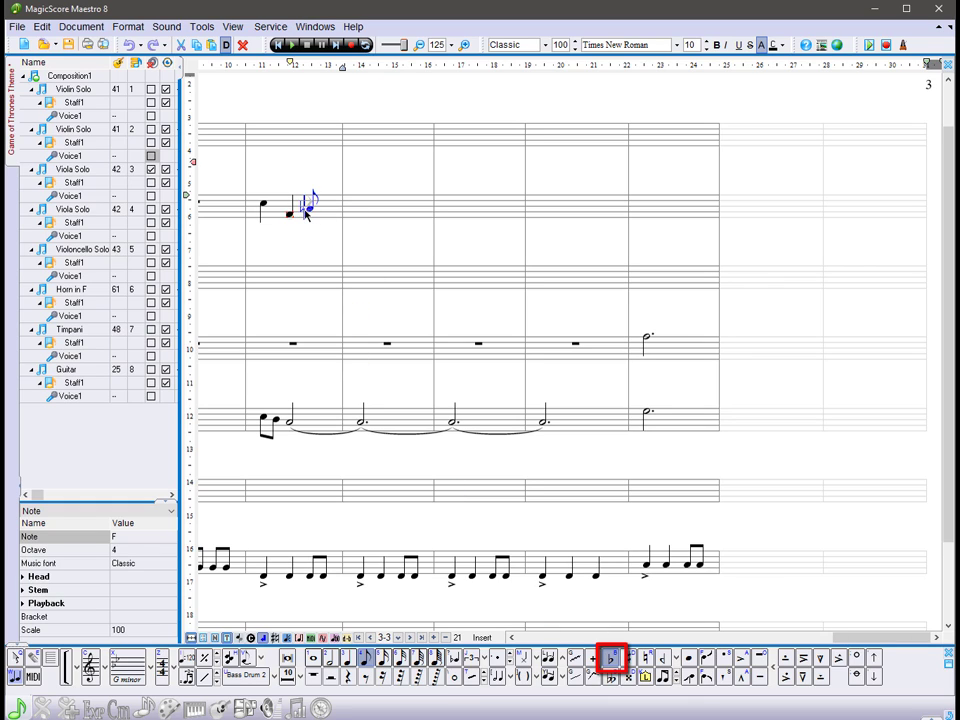
click(311, 210)
click(321, 212)
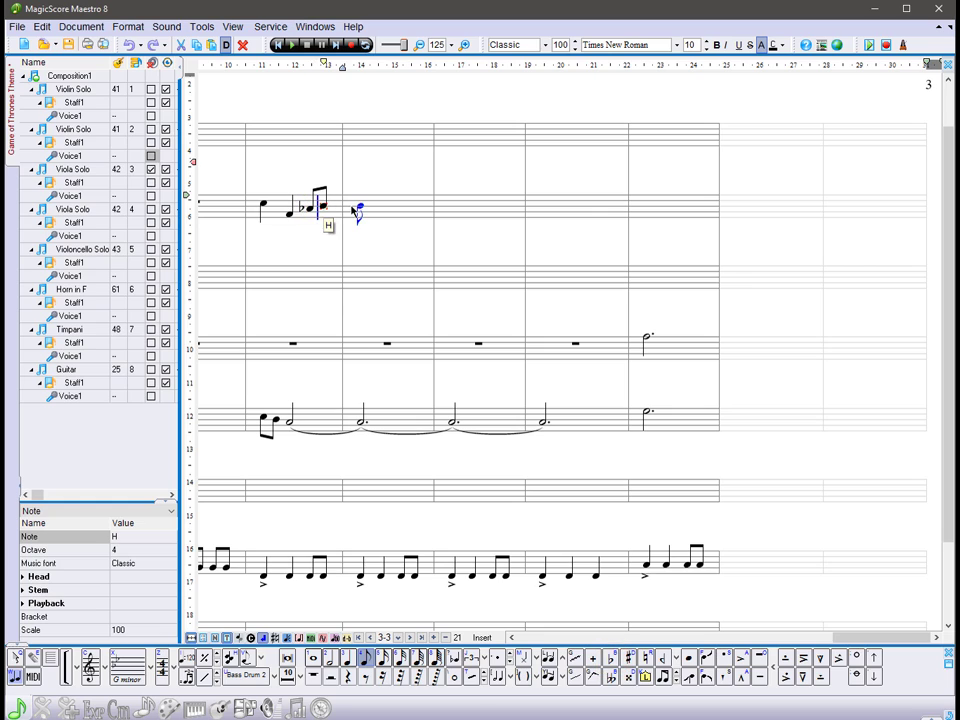
Enter Violin bar 2 (quarter C5, quarter F4, eighth B) and flatten its first eighth
key(3)
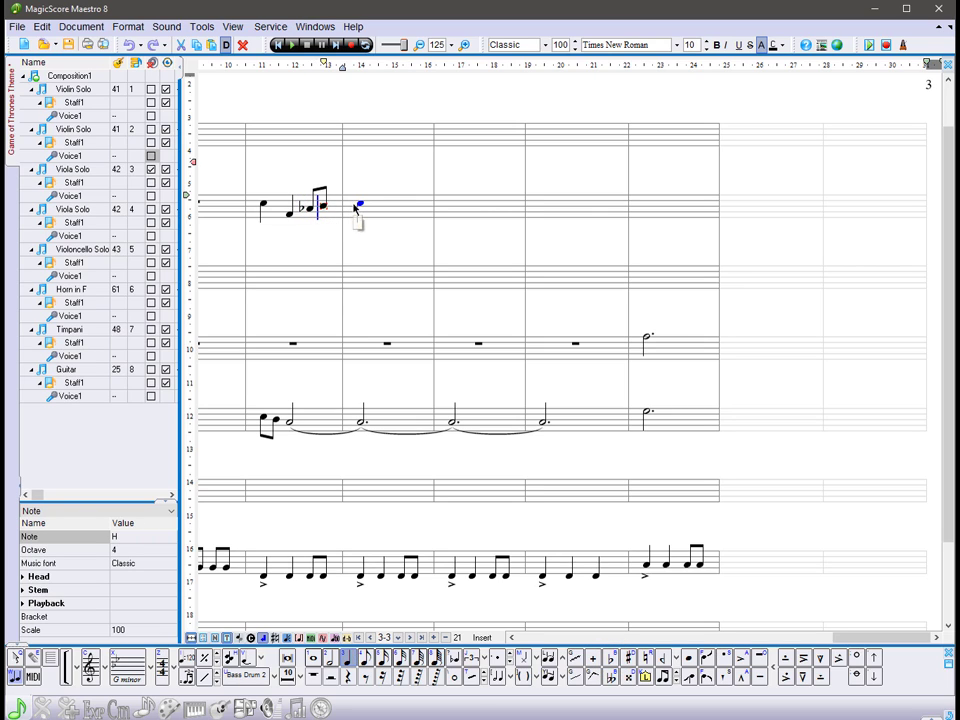
click(356, 207)
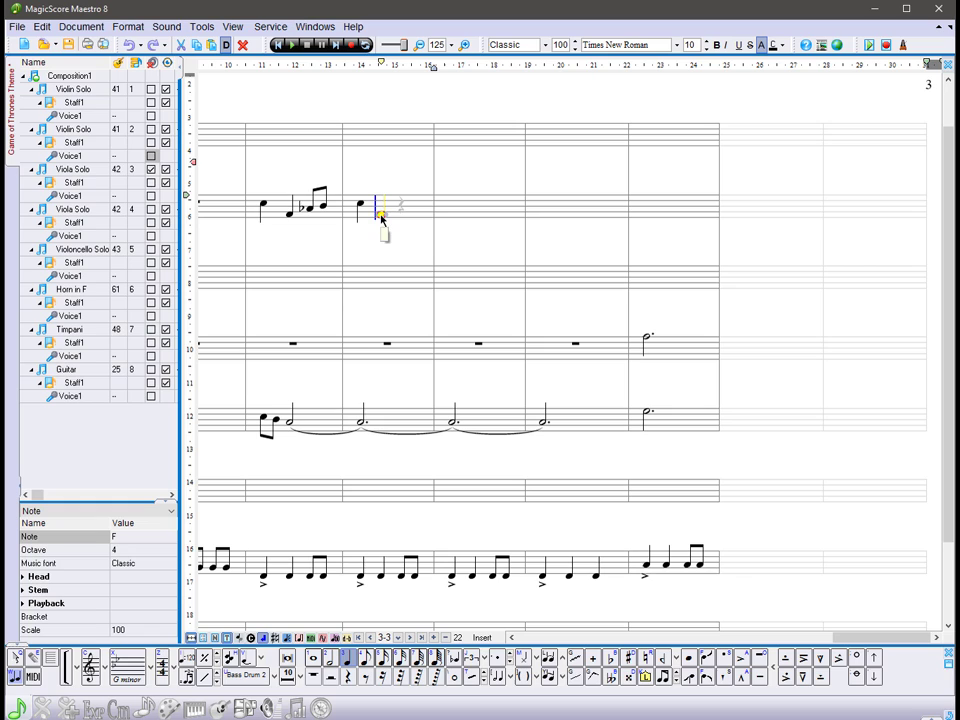
click(380, 213)
key(4)
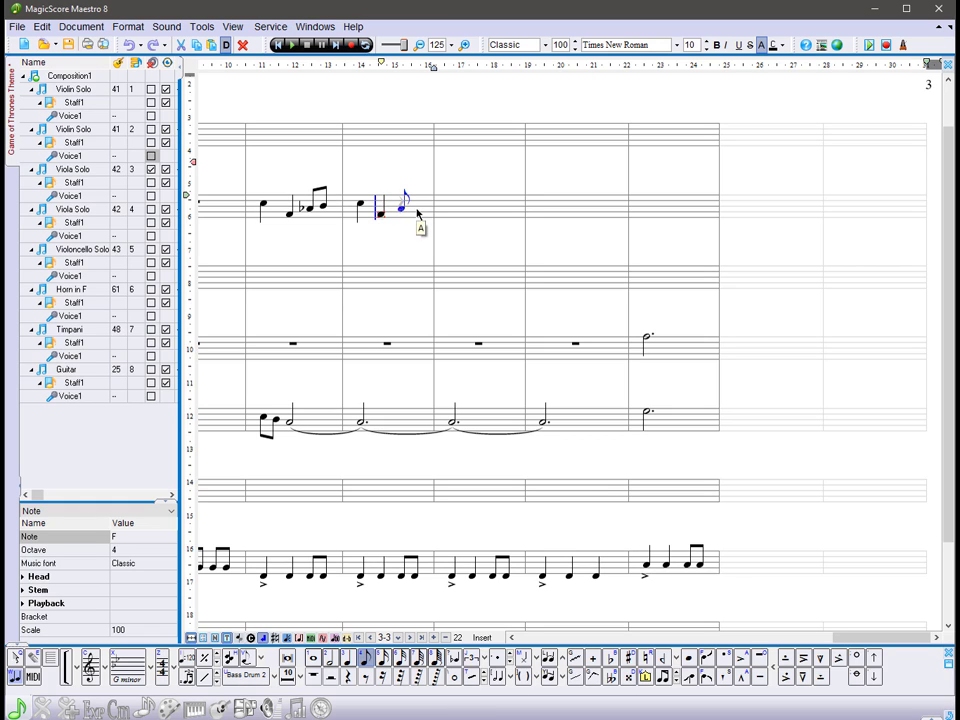
click(417, 211)
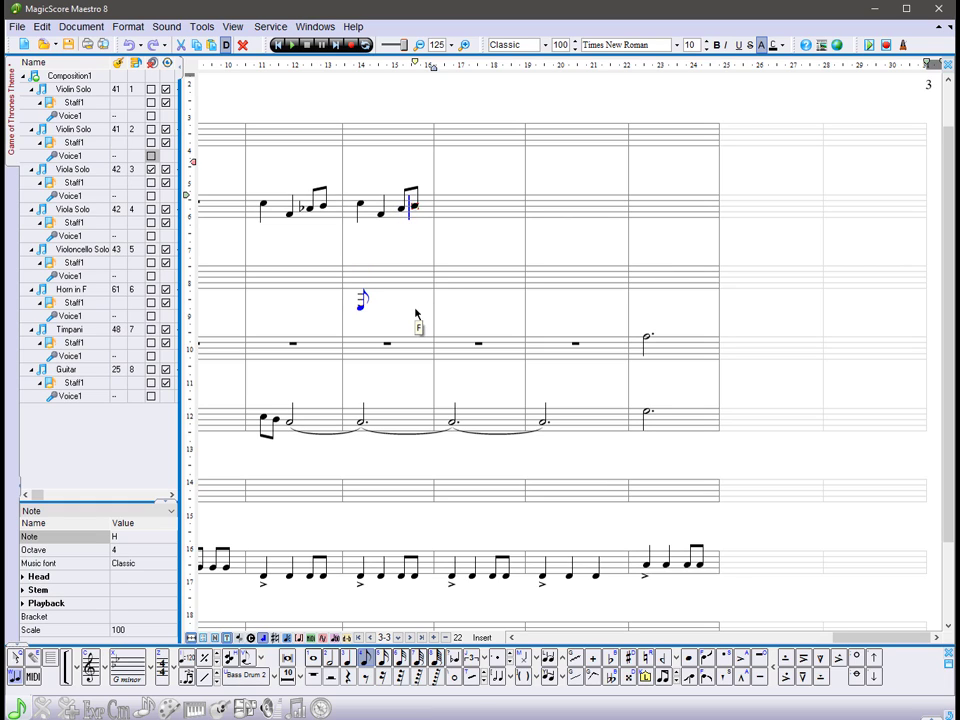
click(15, 657)
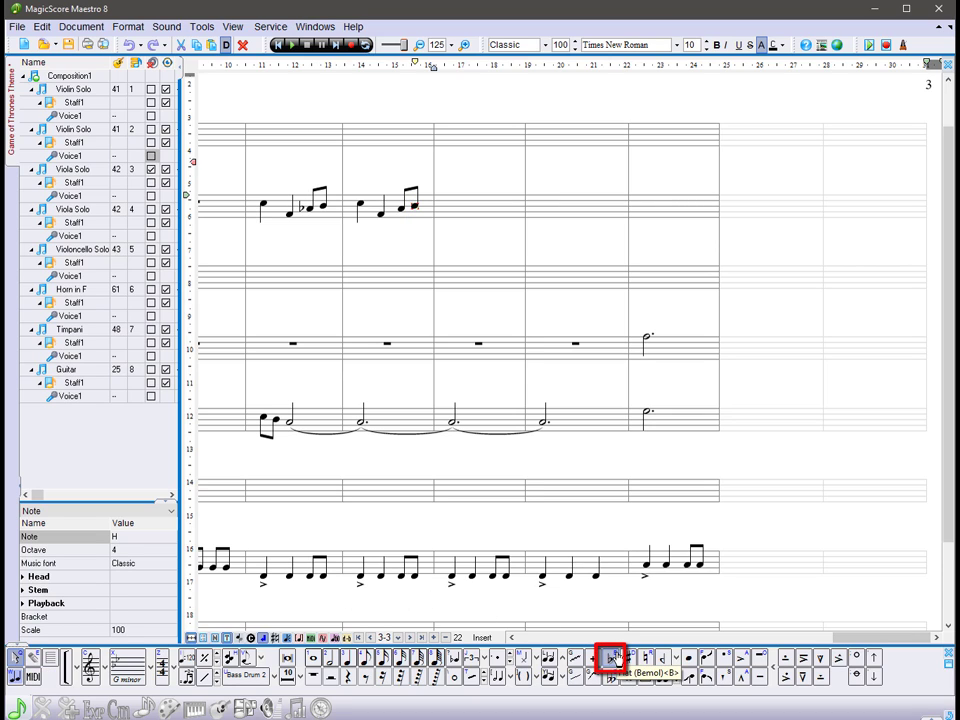
click(614, 660)
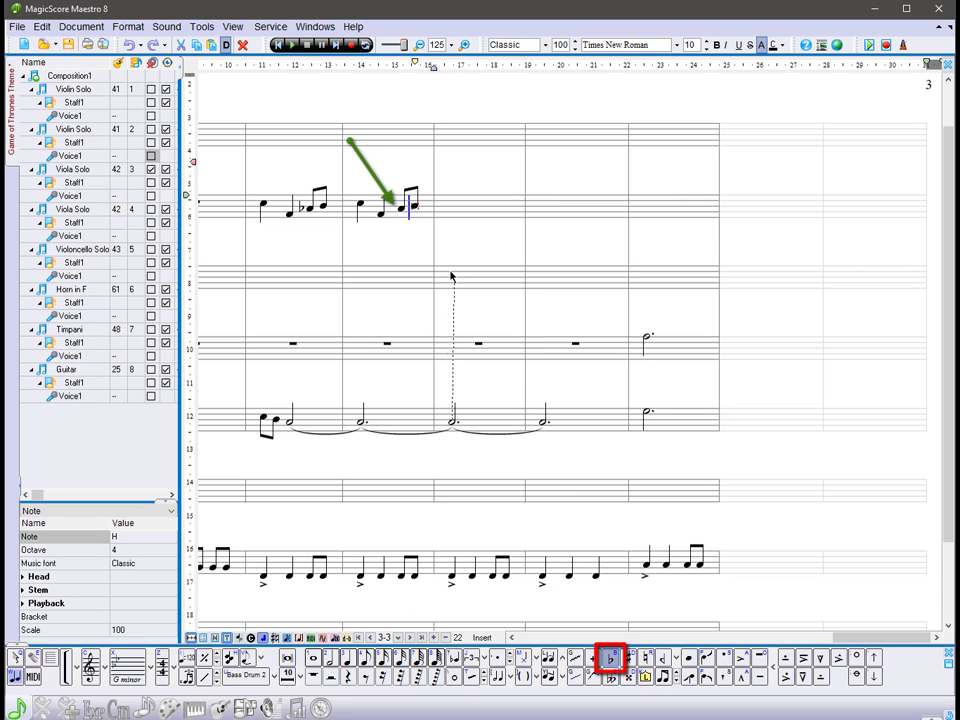
click(397, 219)
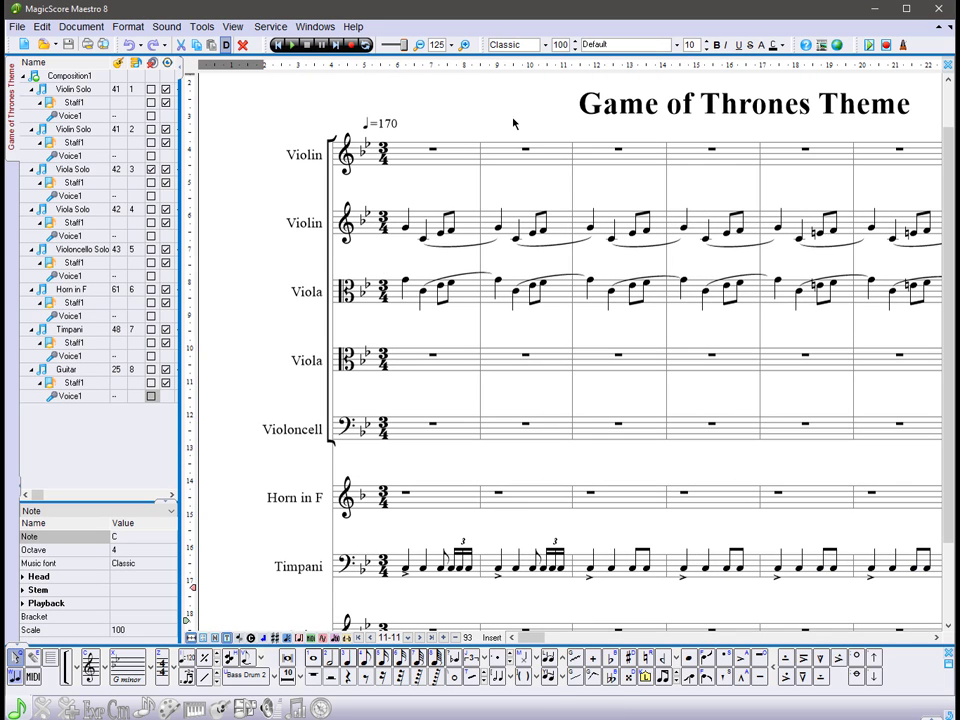
Place mp under Violin 2's first note, f under the Viola and mp under the Timpani
click(418, 44)
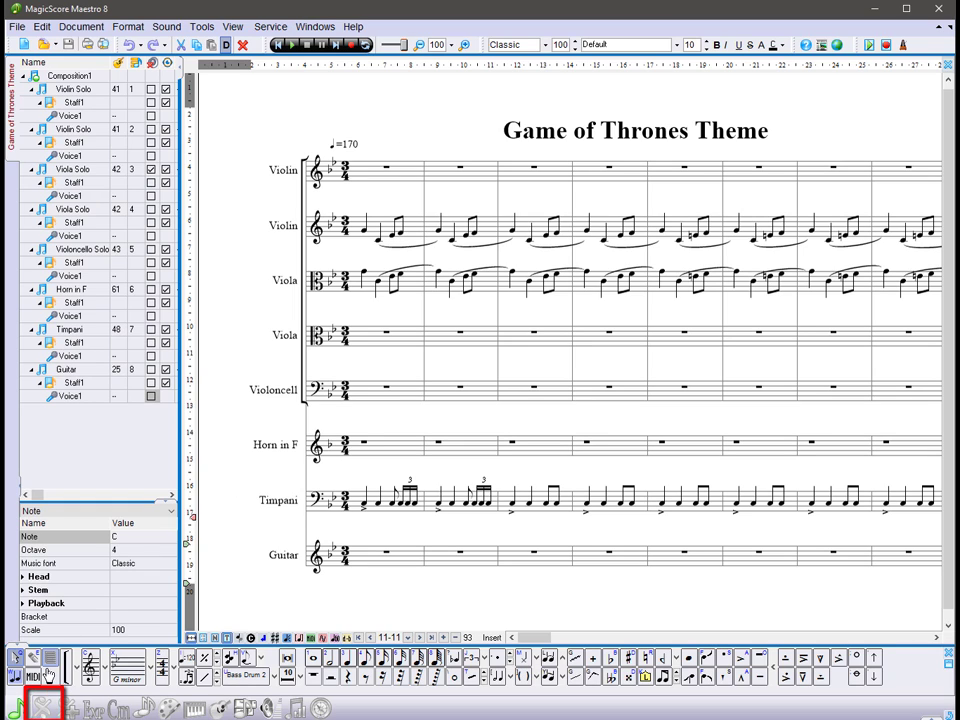
click(43, 707)
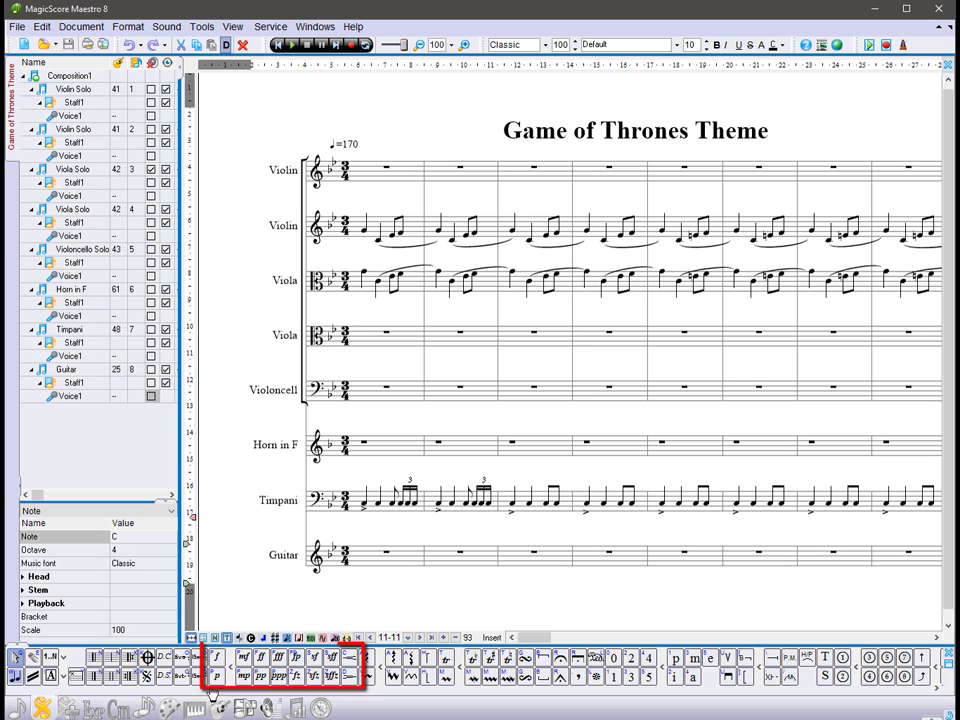
click(244, 675)
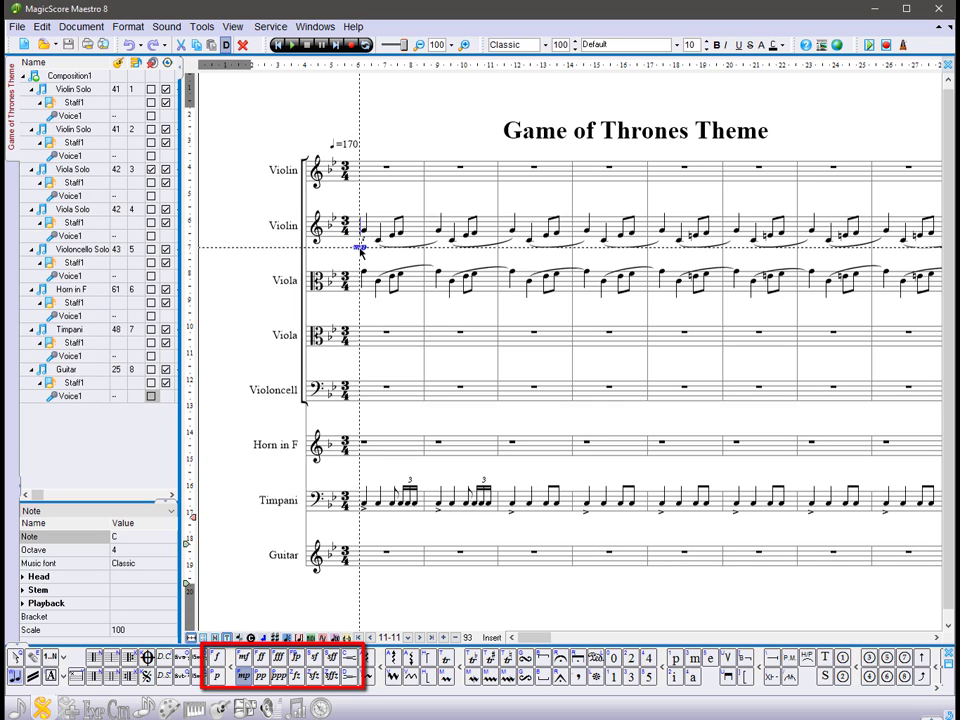
click(361, 248)
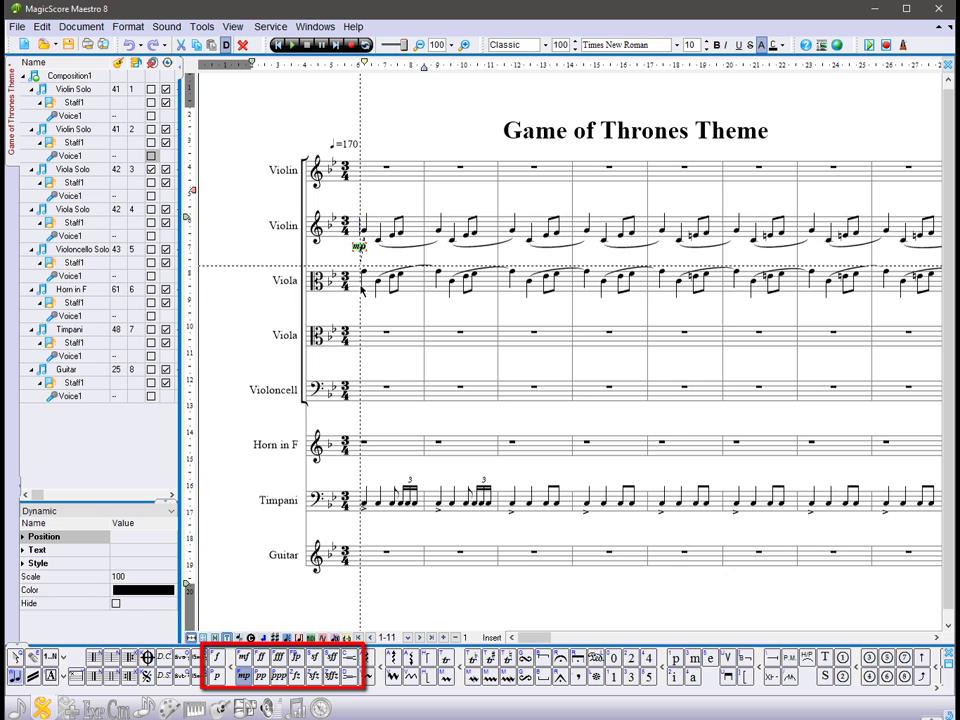
click(218, 660)
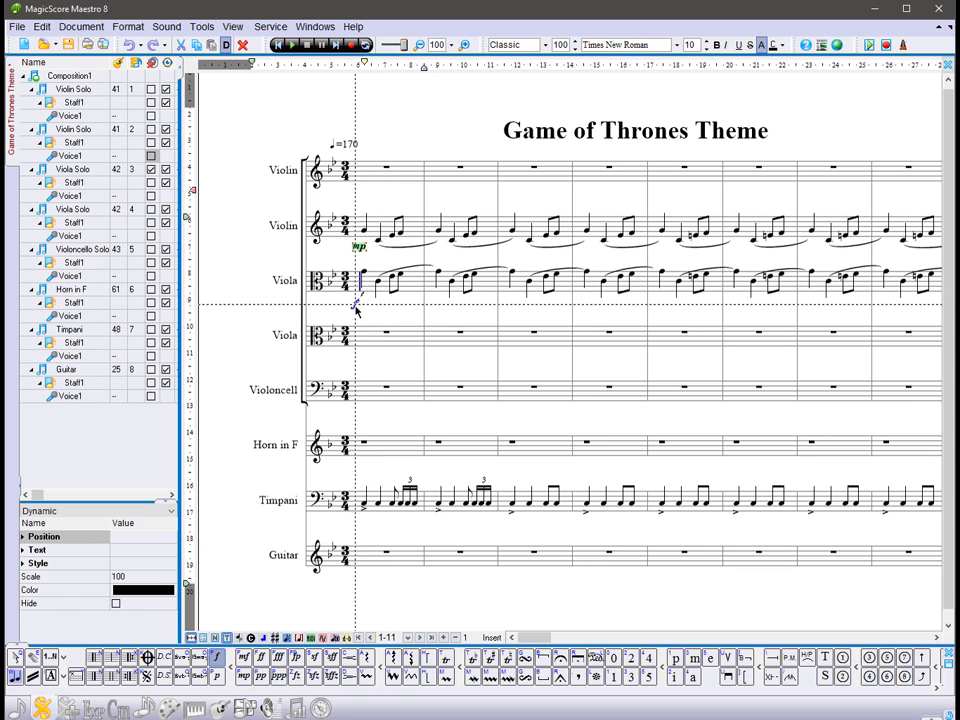
click(356, 307)
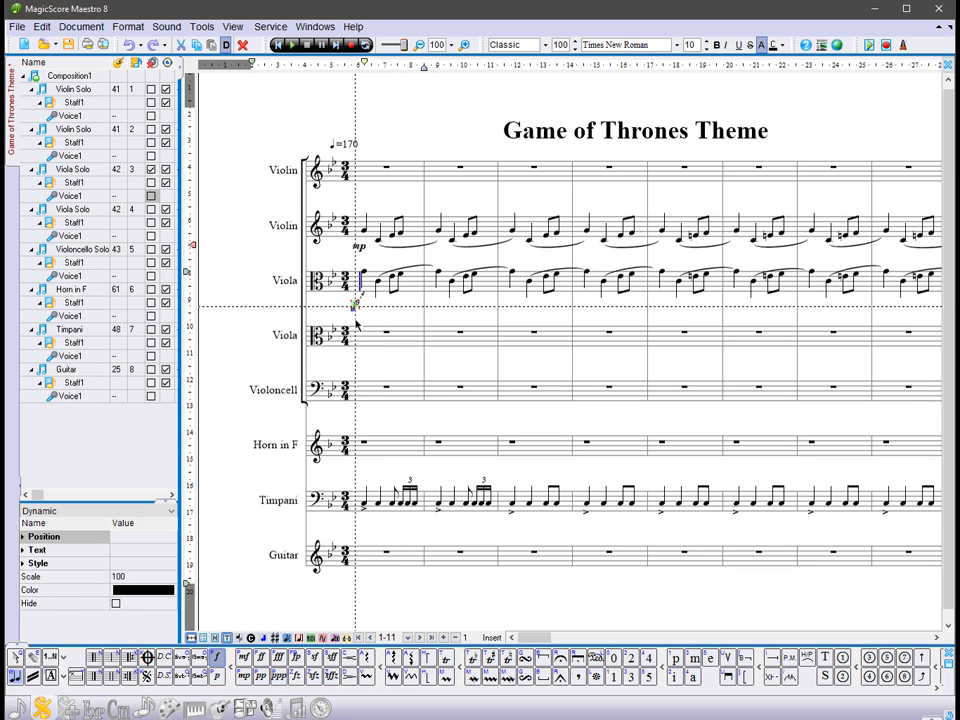
click(244, 676)
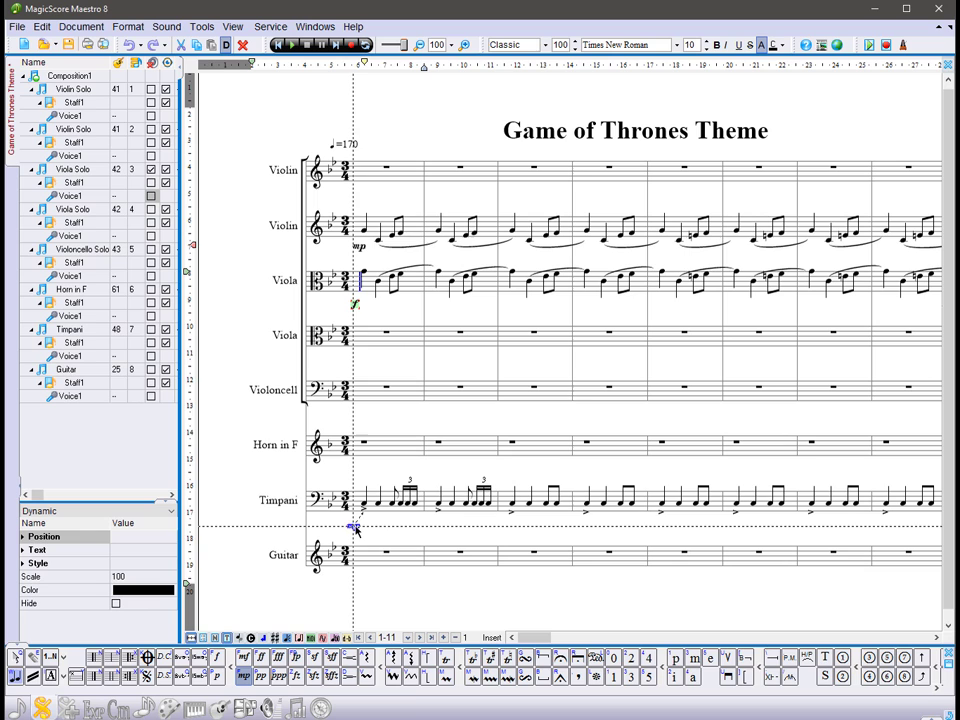
click(357, 528)
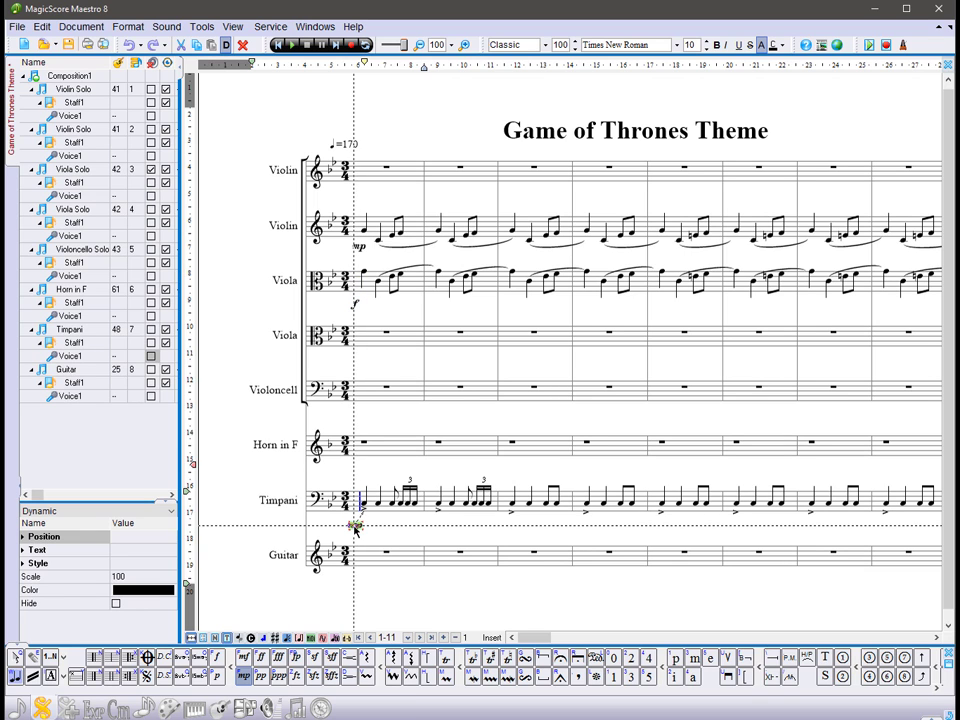
key(space)
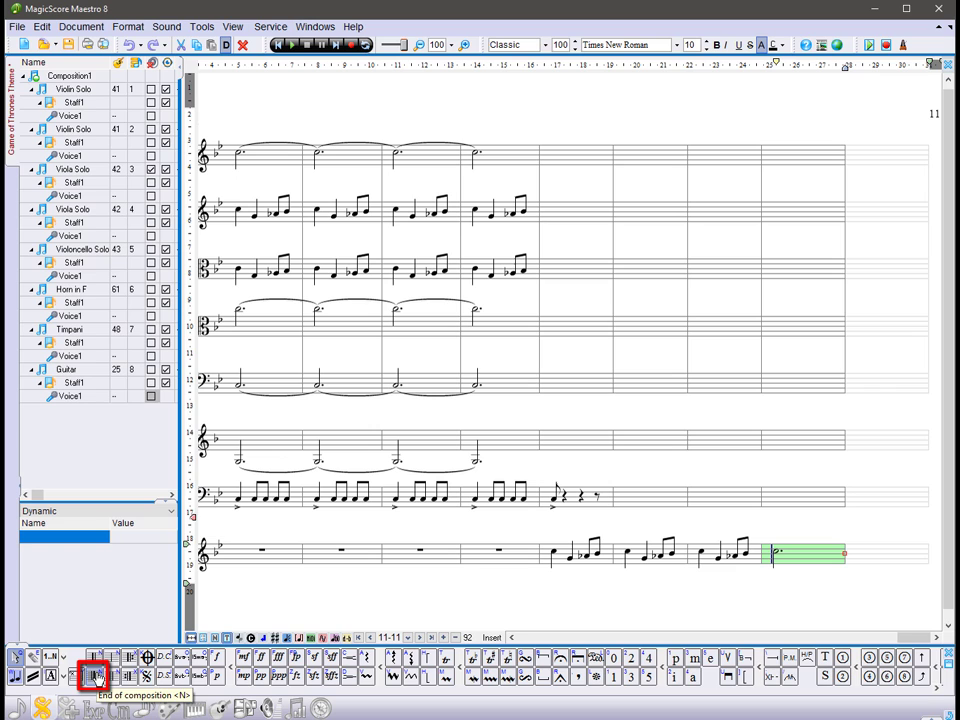
Place an end-of-composition barline after the final measure
click(97, 677)
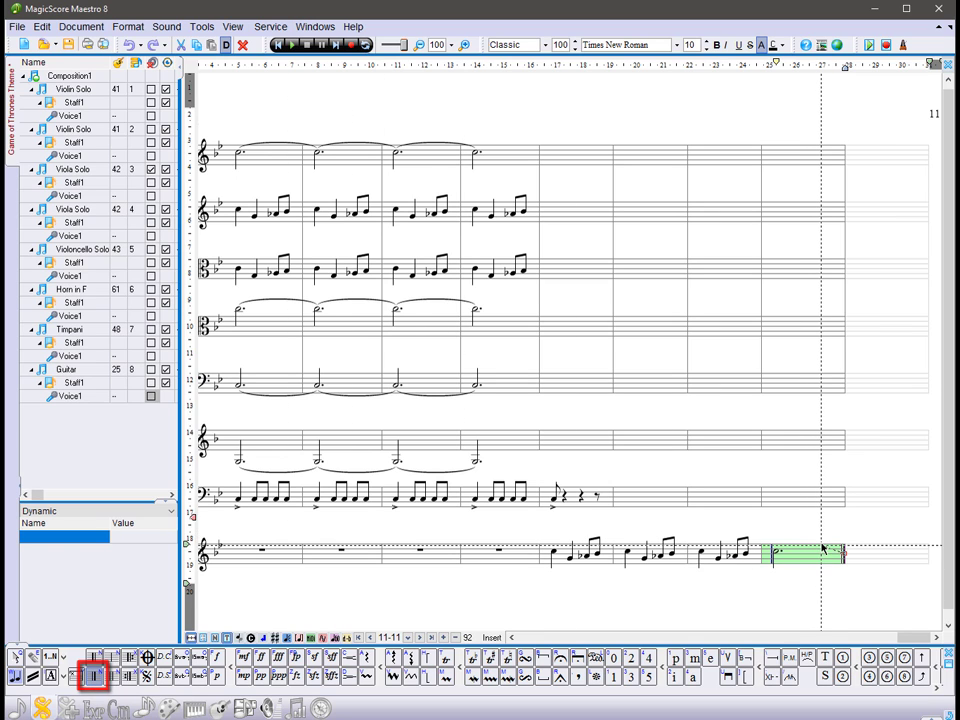
click(823, 385)
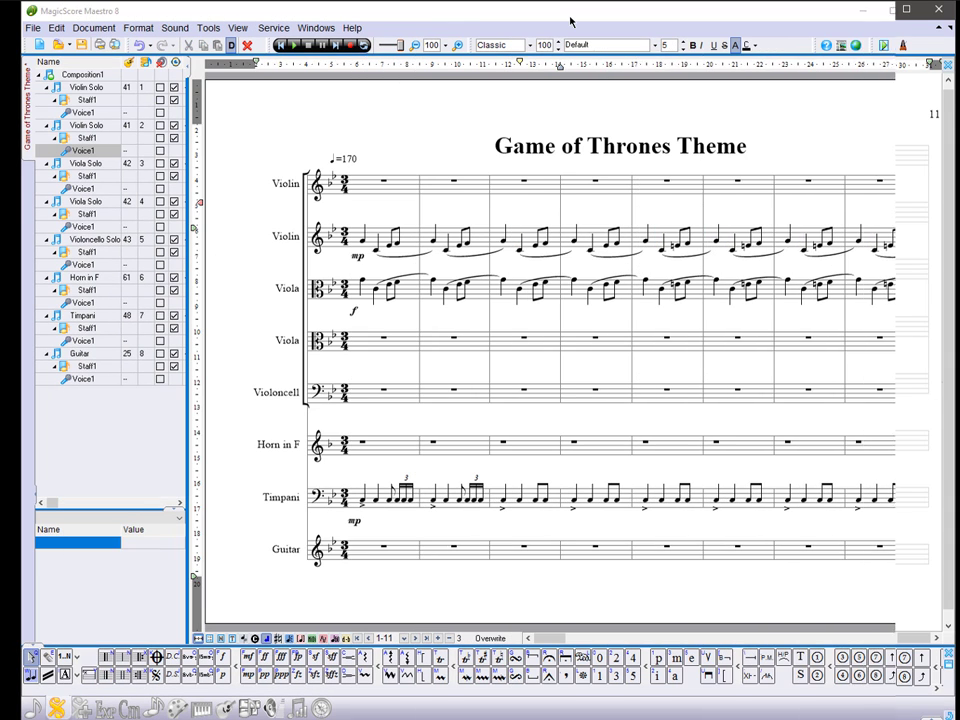
click(414, 45)
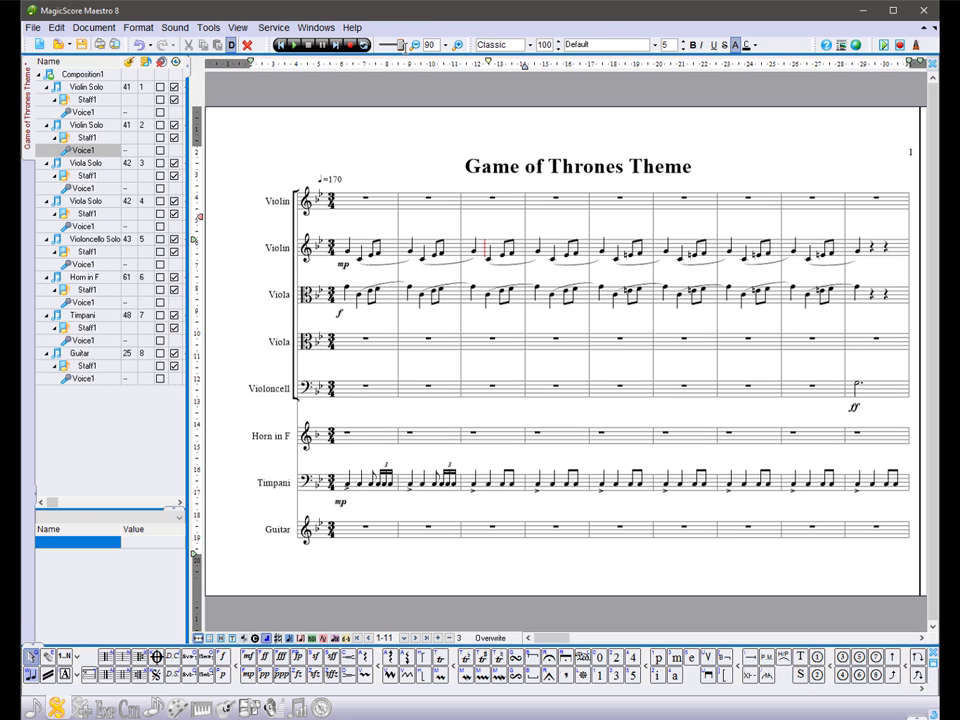
click(638, 641)
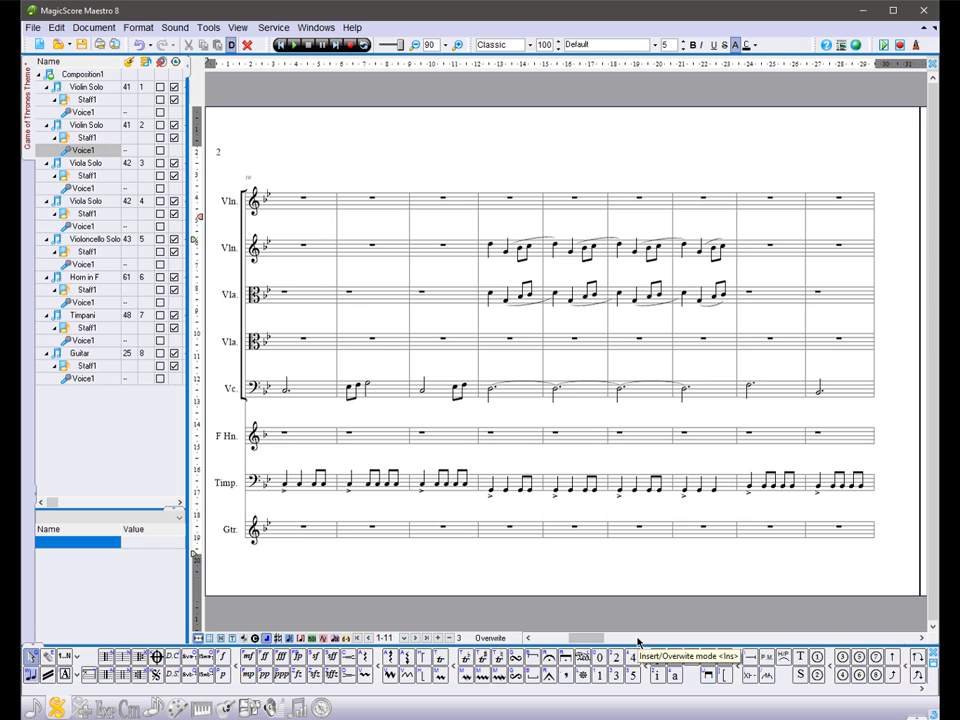
click(638, 641)
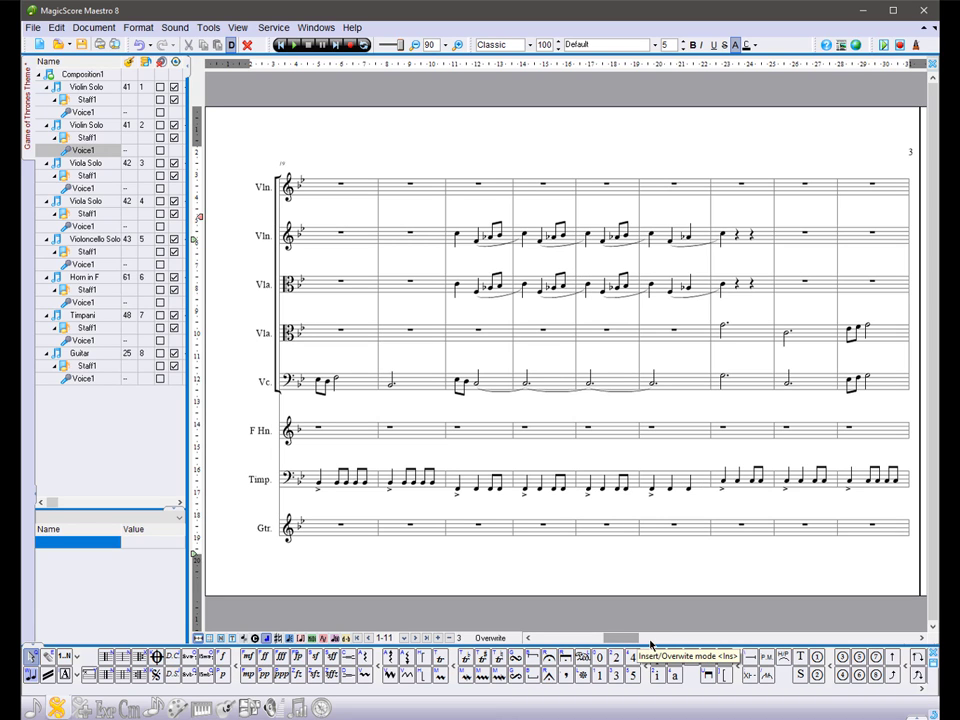
click(673, 642)
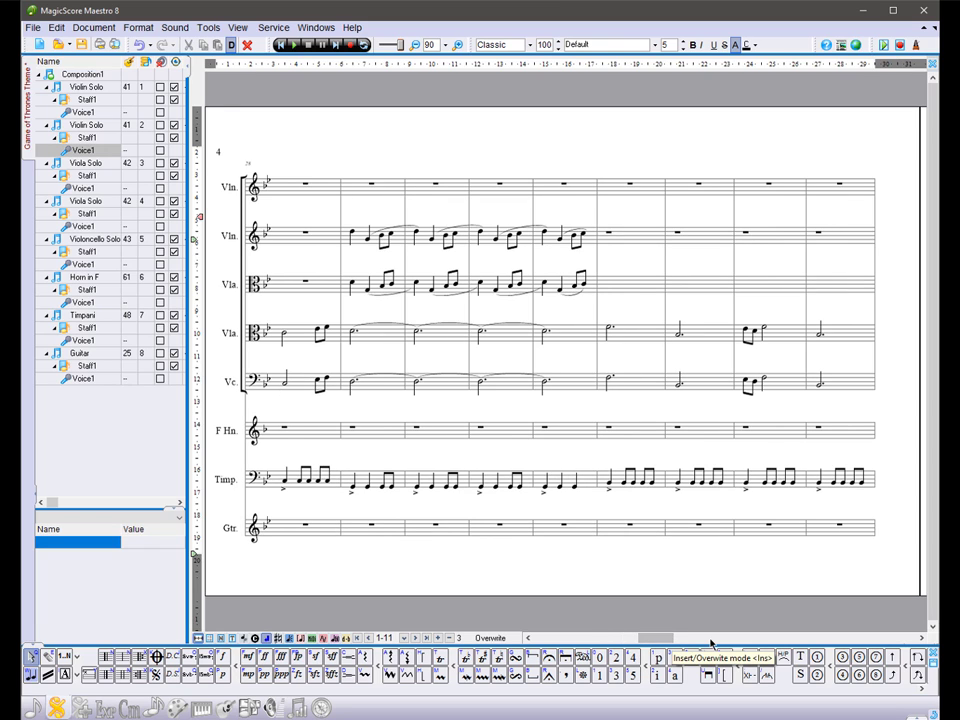
click(711, 643)
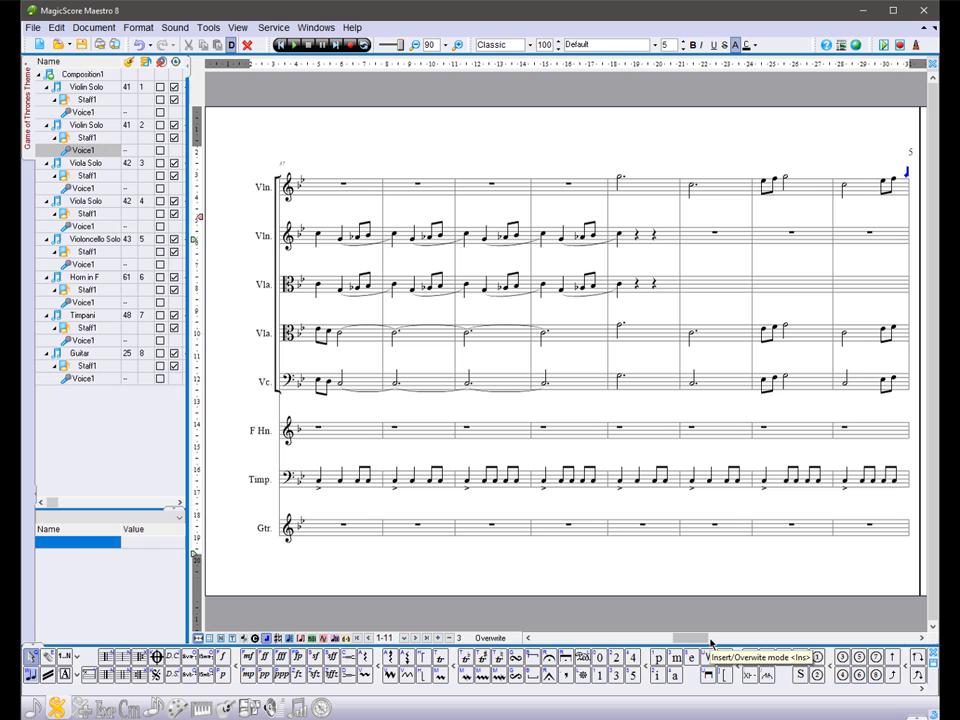
click(743, 643)
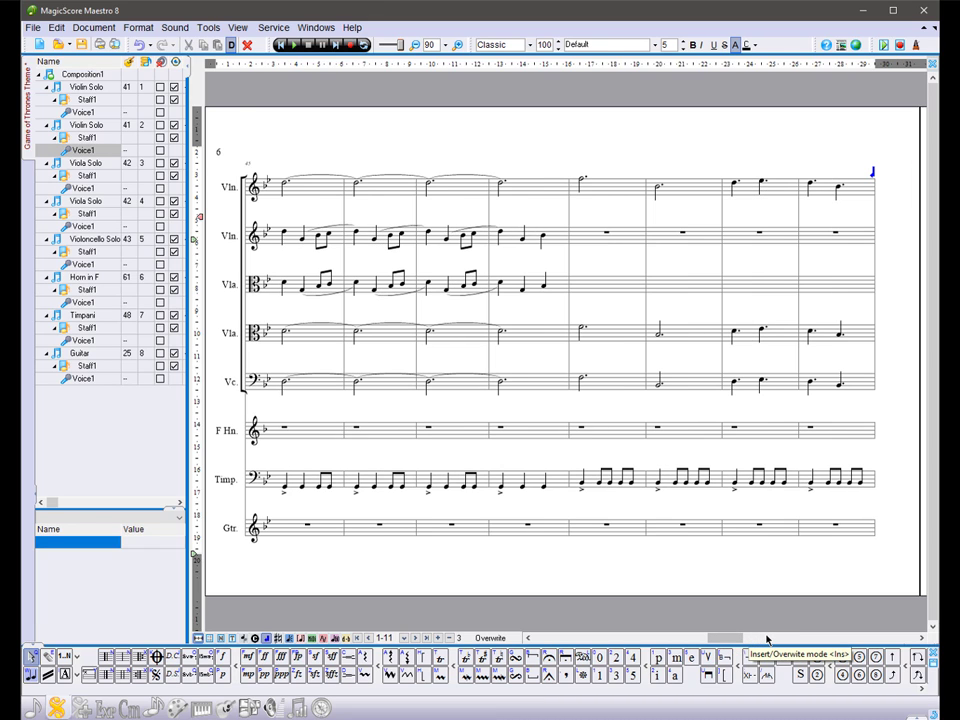
click(767, 638)
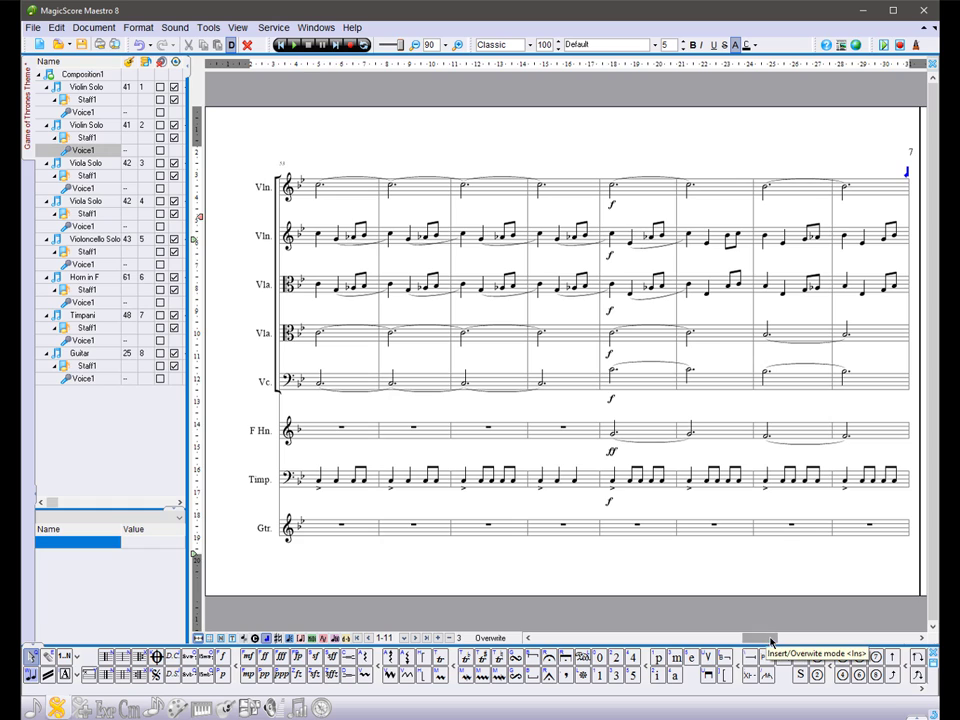
click(805, 643)
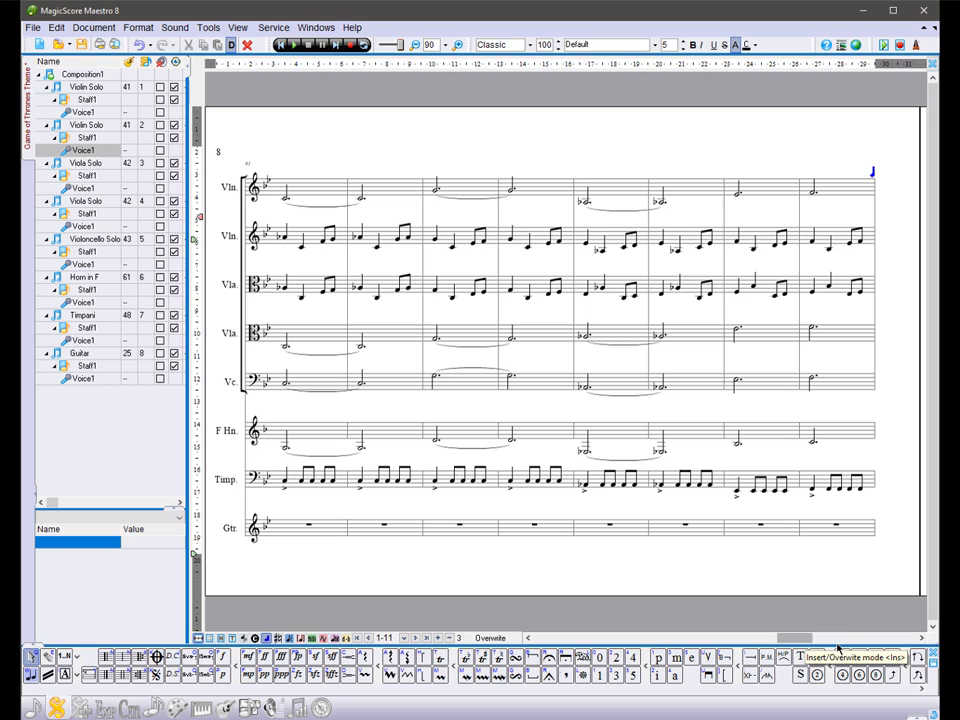
click(855, 643)
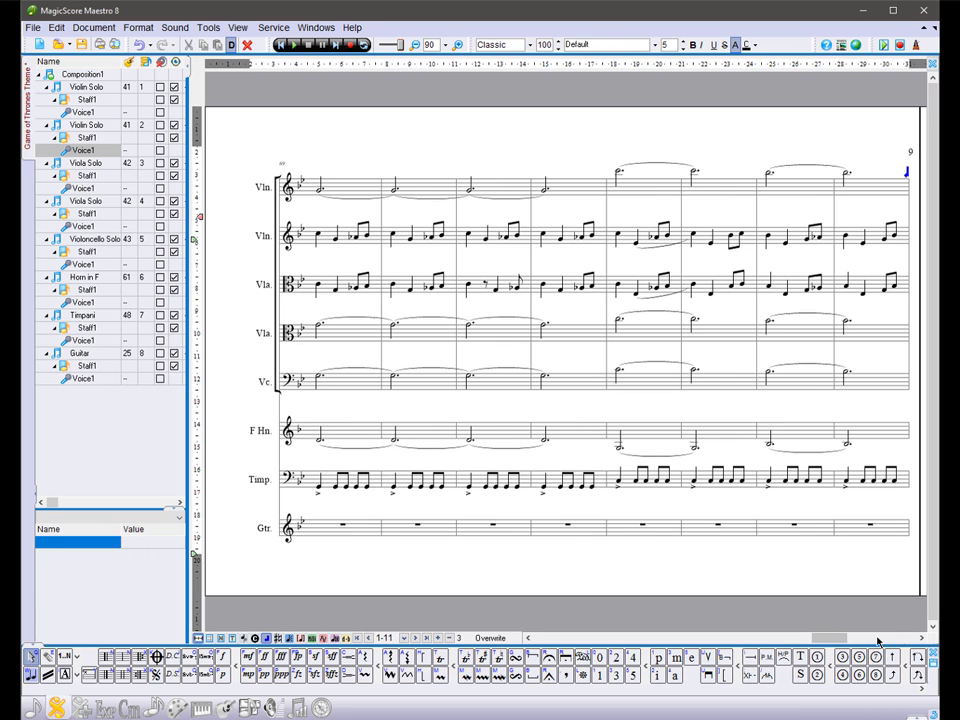
click(877, 641)
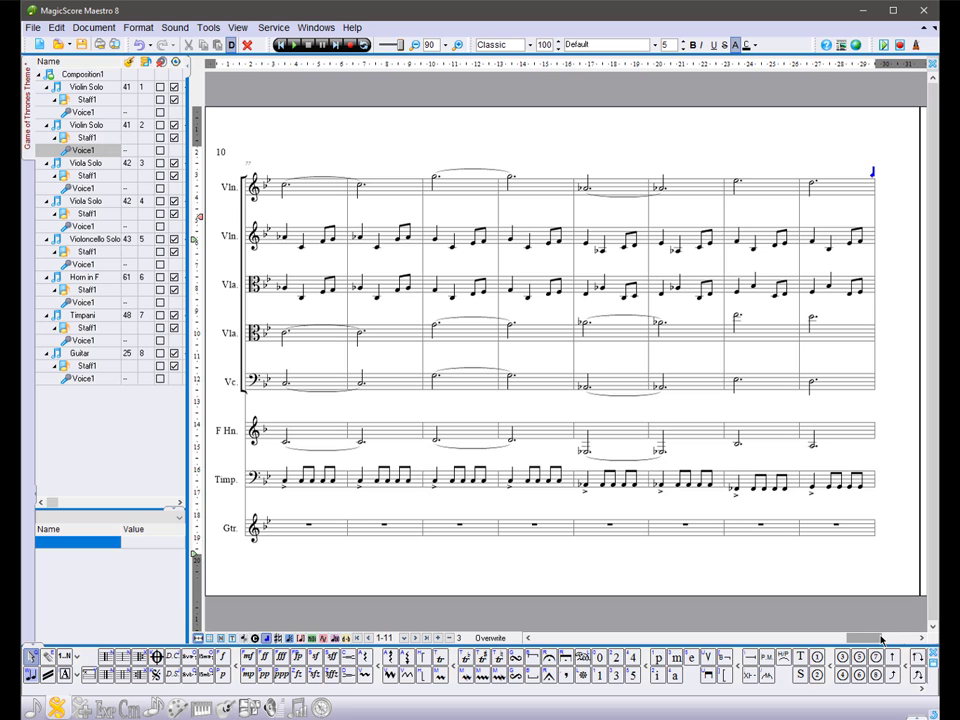
click(893, 642)
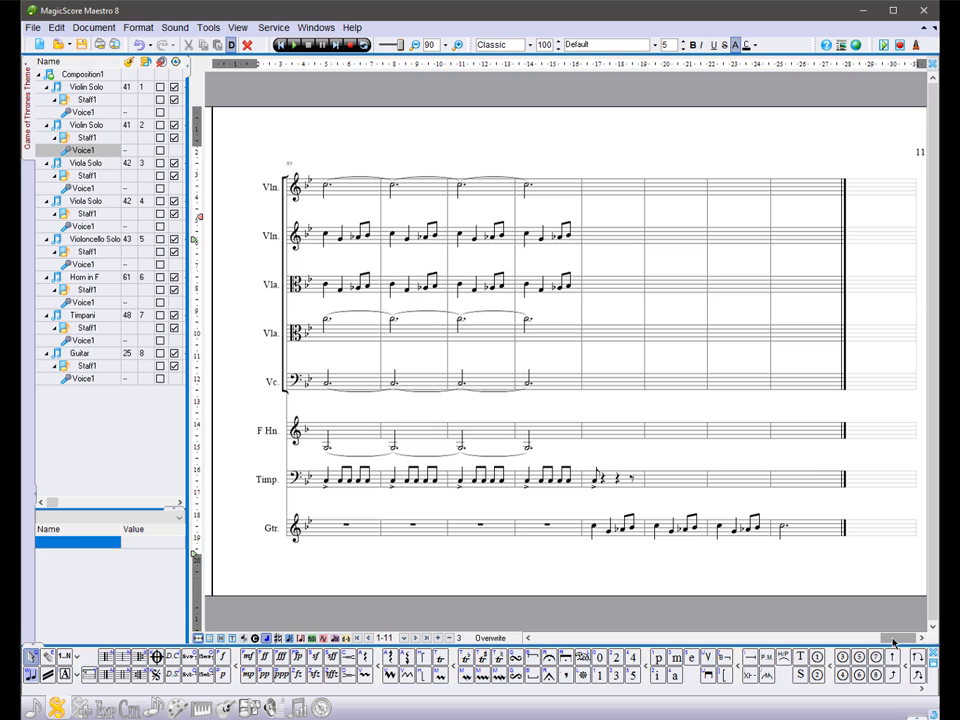
click(82, 378)
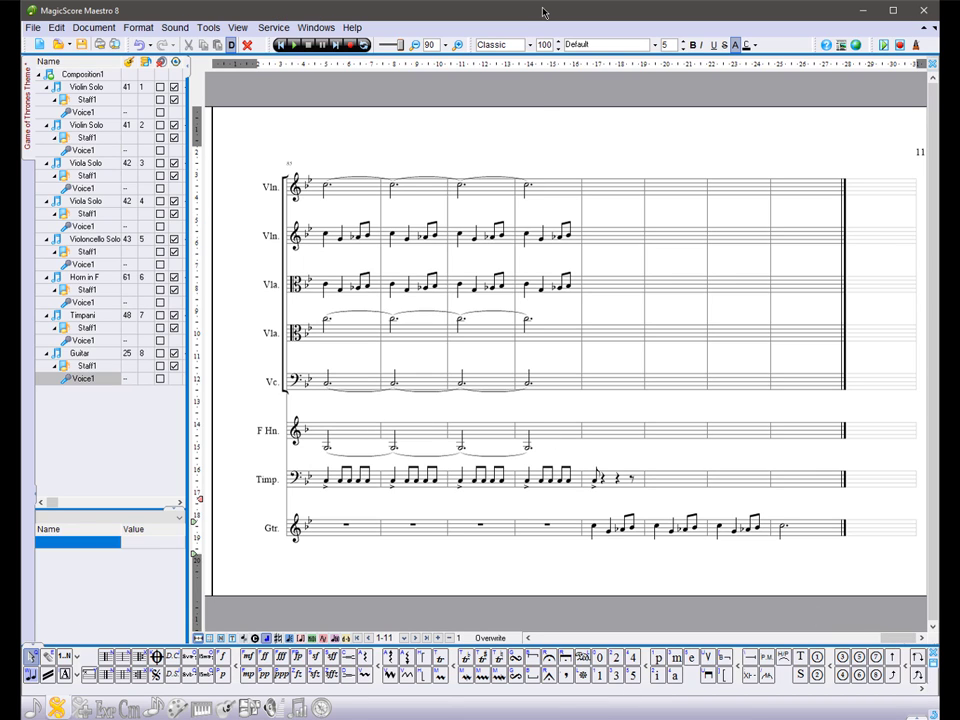
click(428, 201)
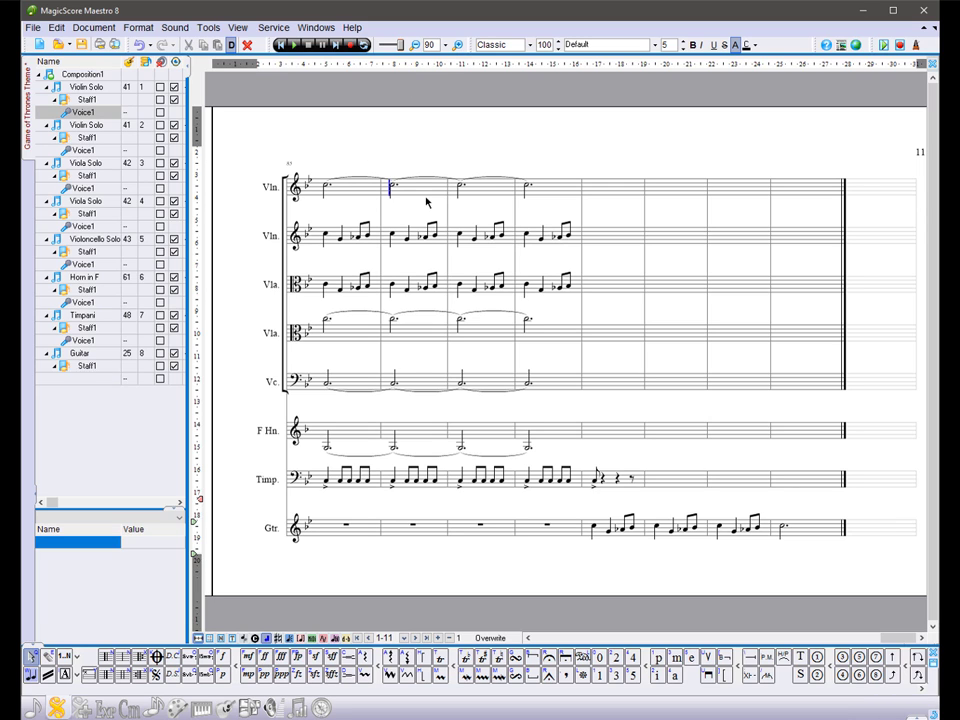
click(283, 44)
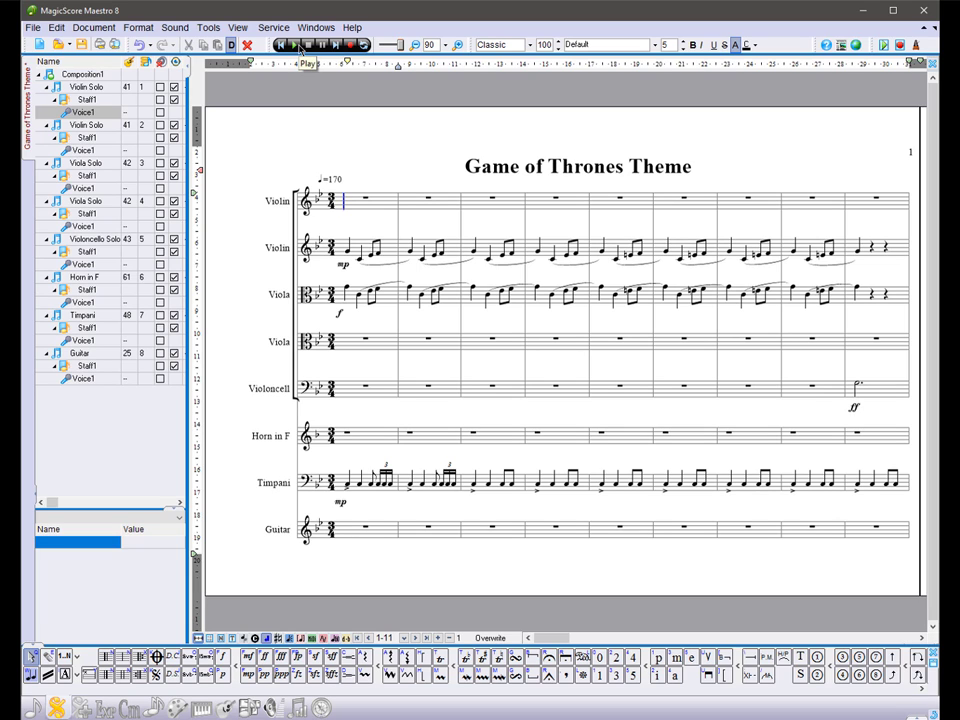
Switch to one-page-per-line view, then play the Game of Thrones Theme and stop it
click(222, 638)
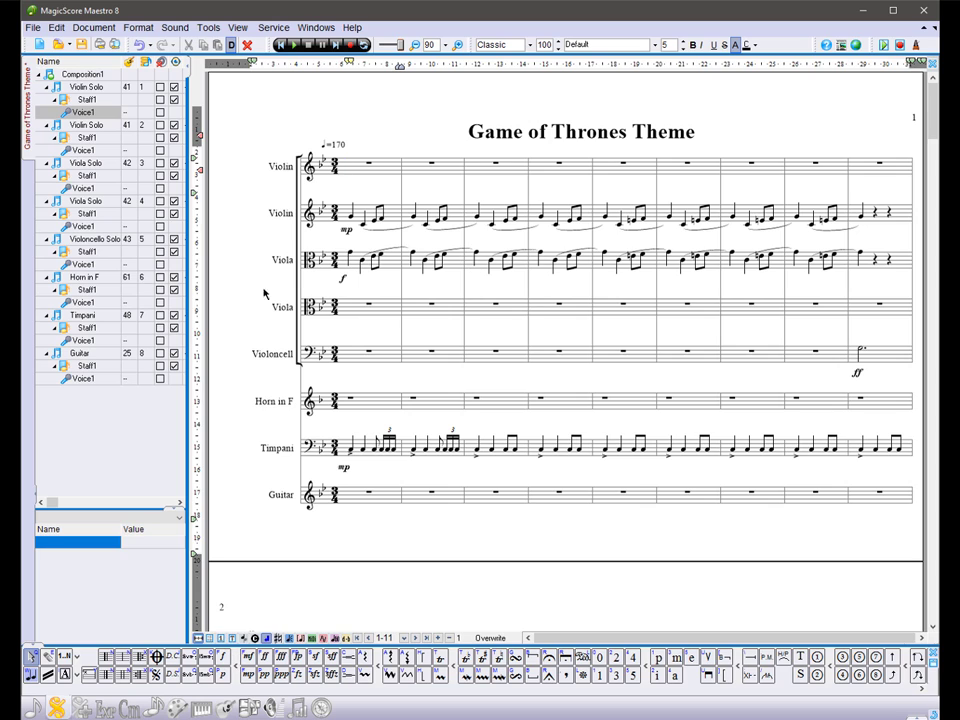
click(296, 46)
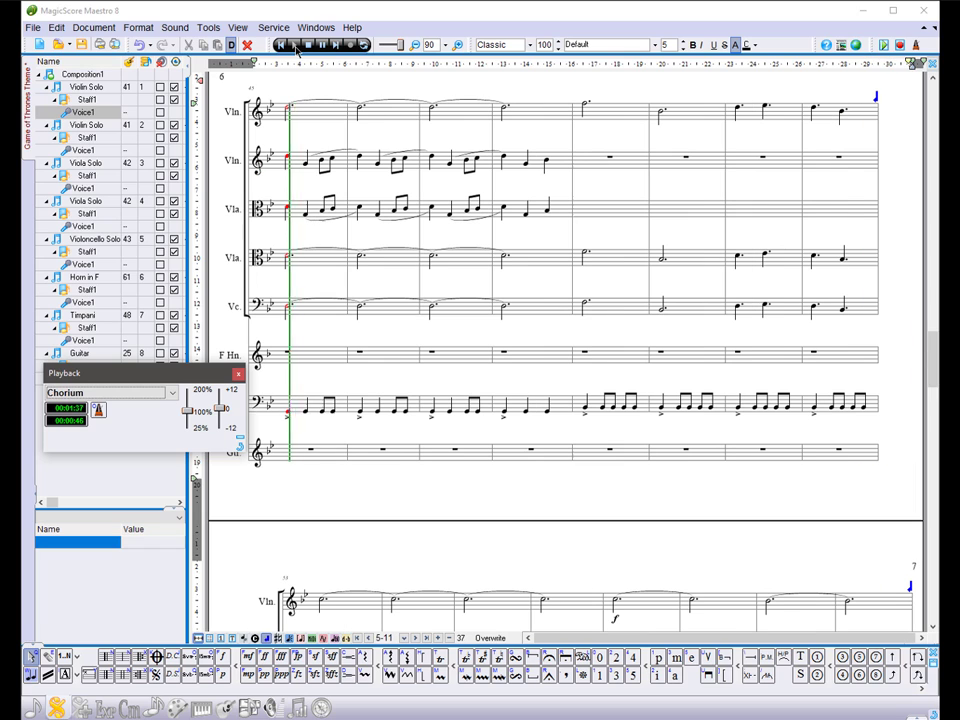
click(296, 48)
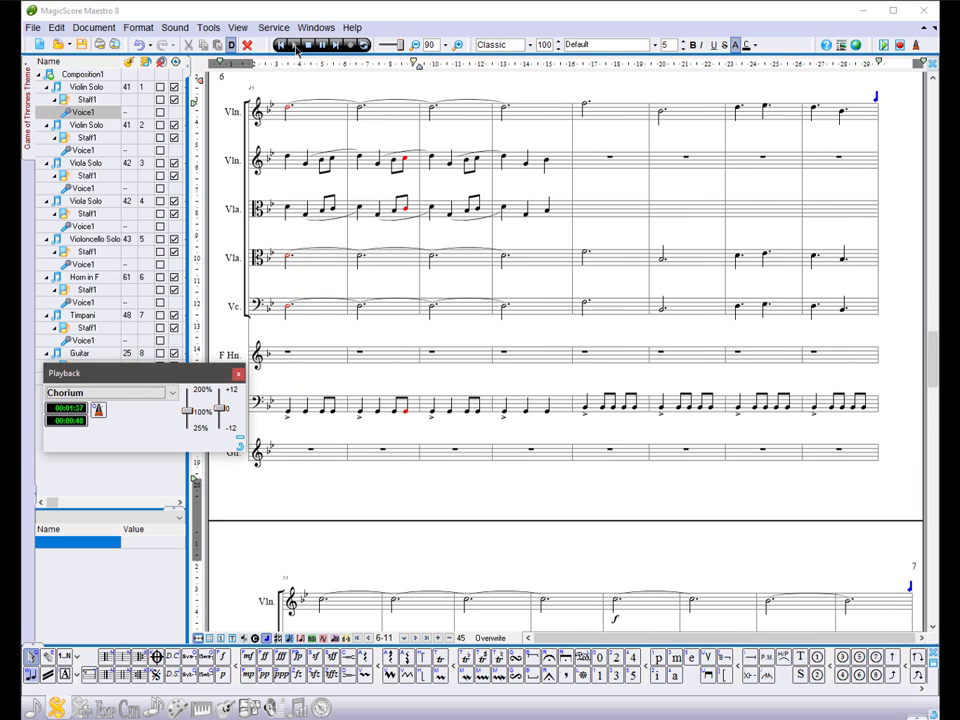